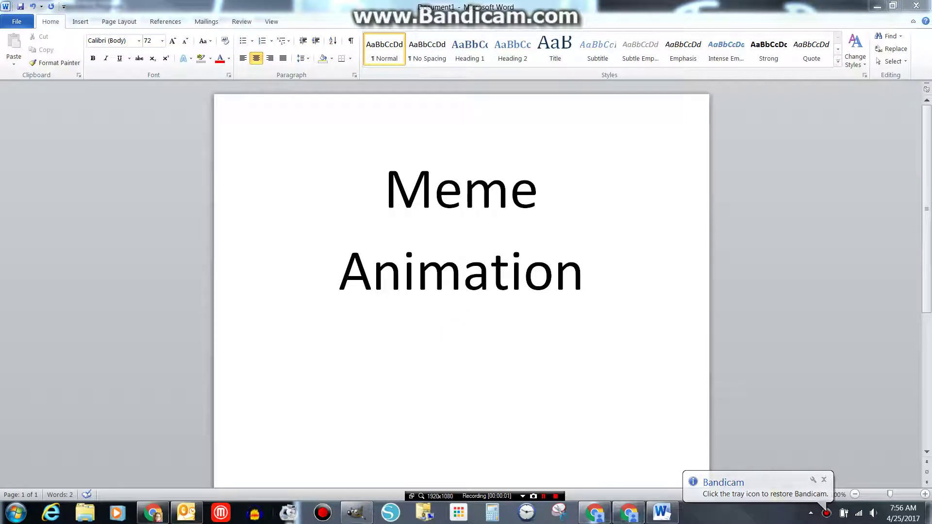
# Step: Create a new 640×400 image with its background filled with transparency
pyautogui.click(357, 512)
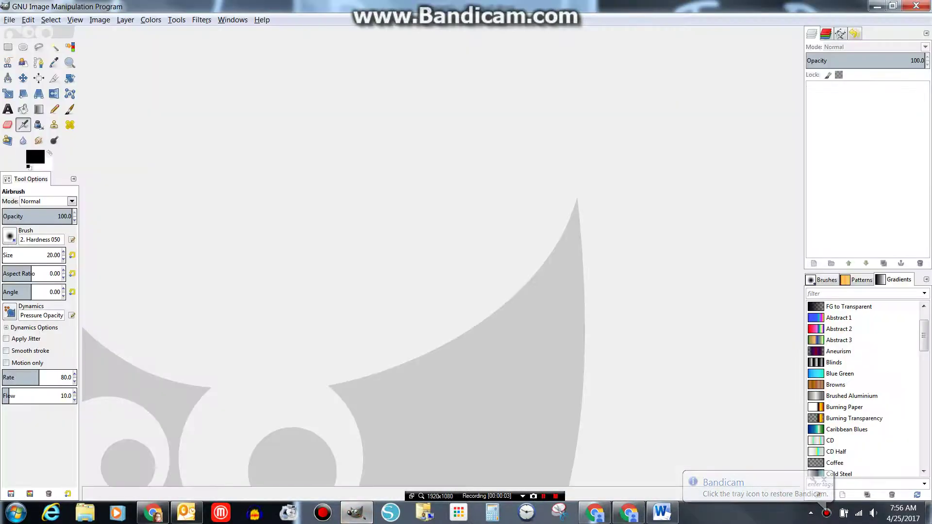
pyautogui.click(9, 19)
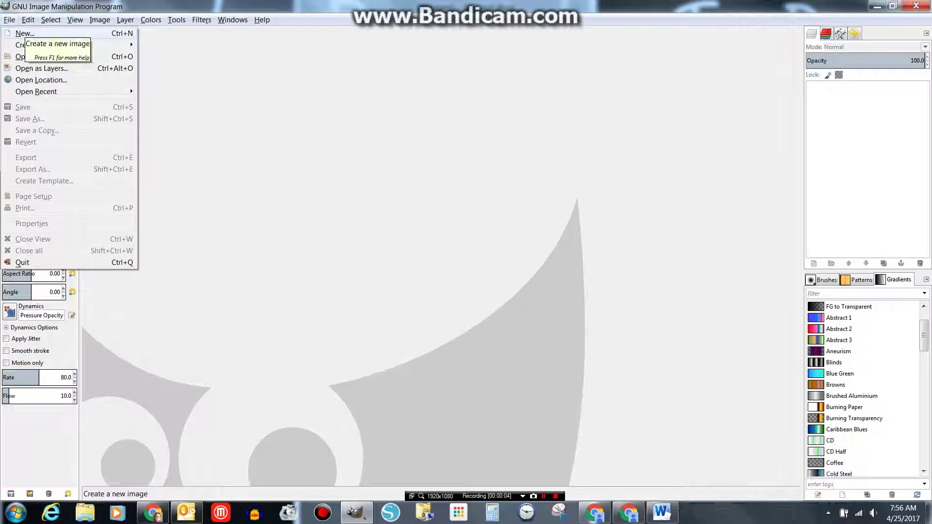
pyautogui.click(22, 33)
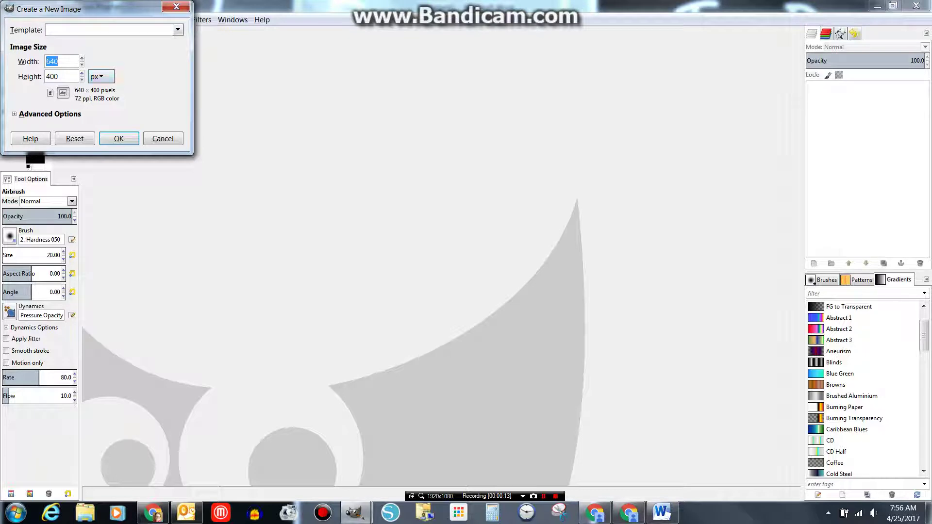
pyautogui.click(50, 113)
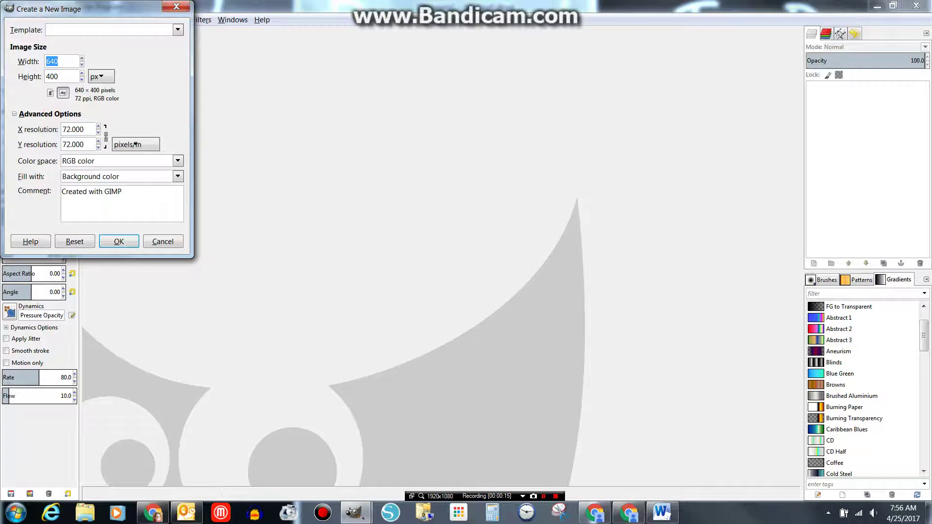
pyautogui.click(178, 176)
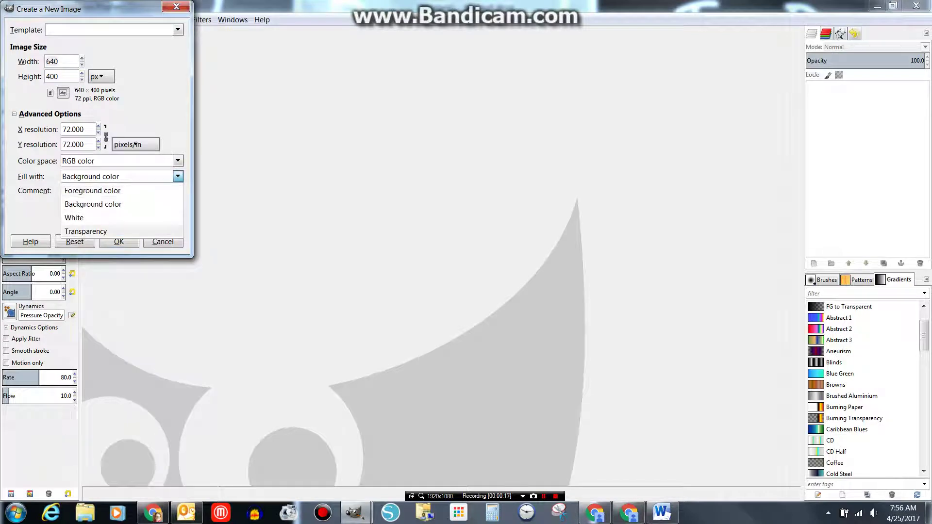
pyautogui.click(87, 231)
pyautogui.click(116, 241)
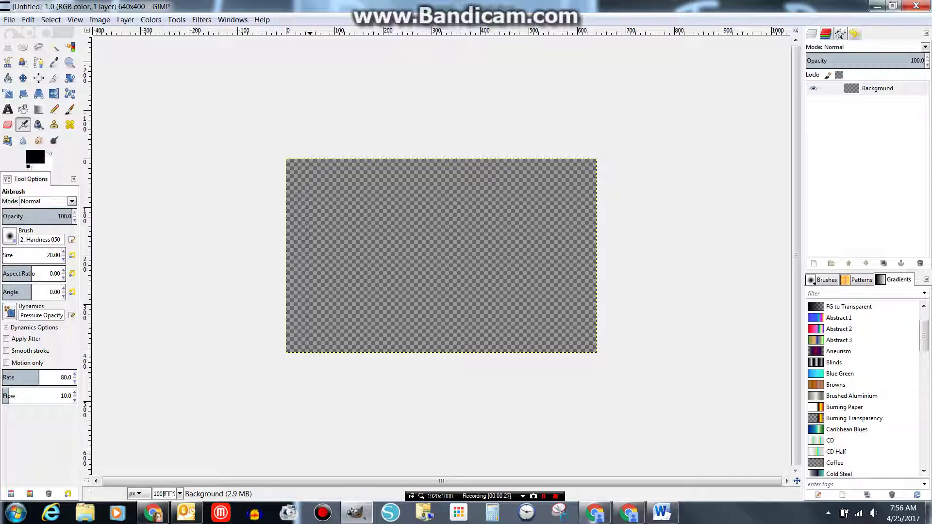
# Step: Open kidscratchinghead.jpg from the Recently Used files
pyautogui.click(9, 20)
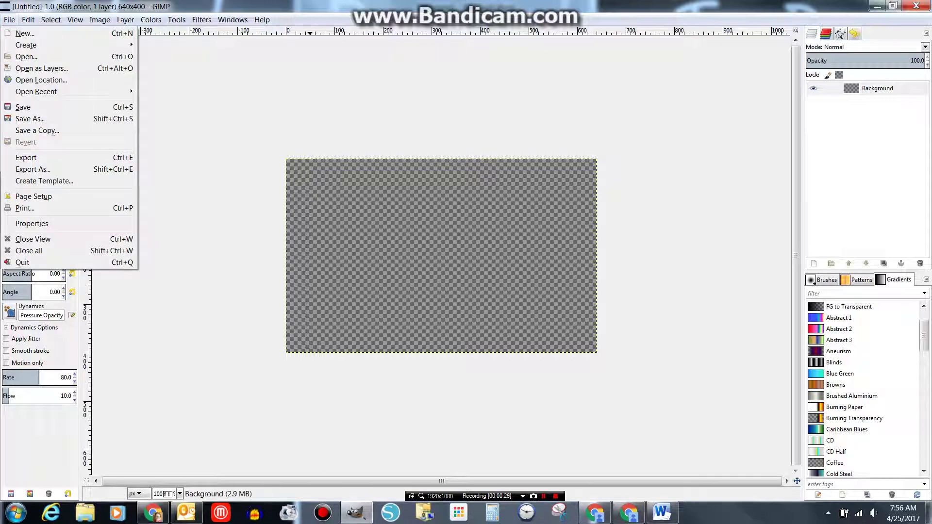
pyautogui.click(24, 56)
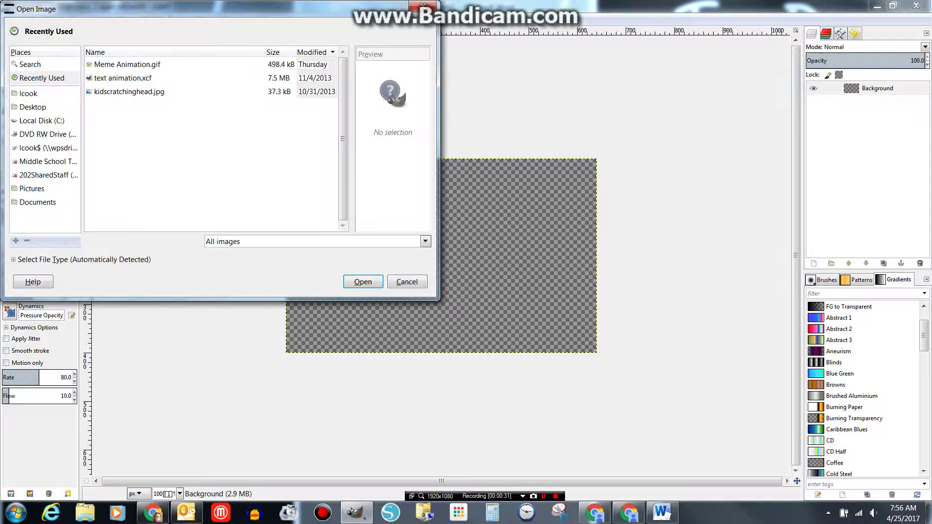
pyautogui.click(131, 92)
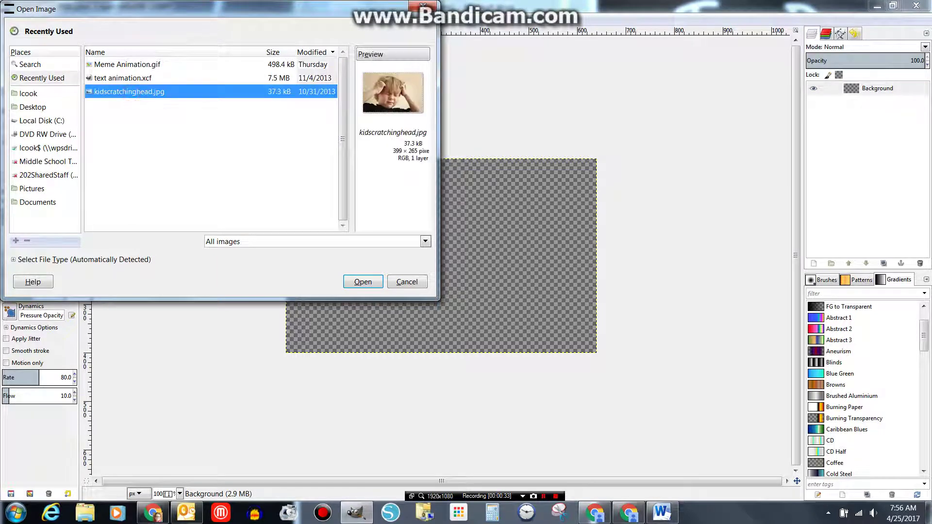
pyautogui.click(363, 281)
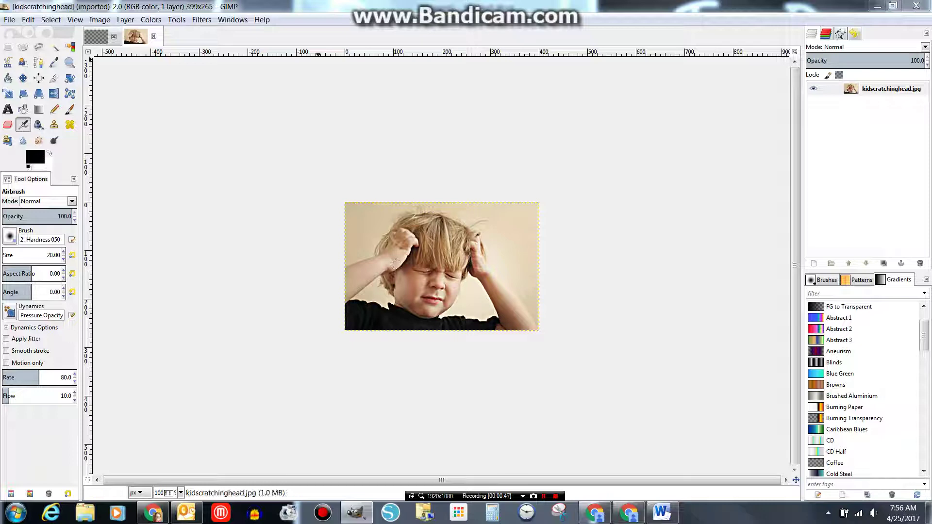
# Step: Scale the boy photo to a width of 640 px, giving 640×425
pyautogui.click(100, 20)
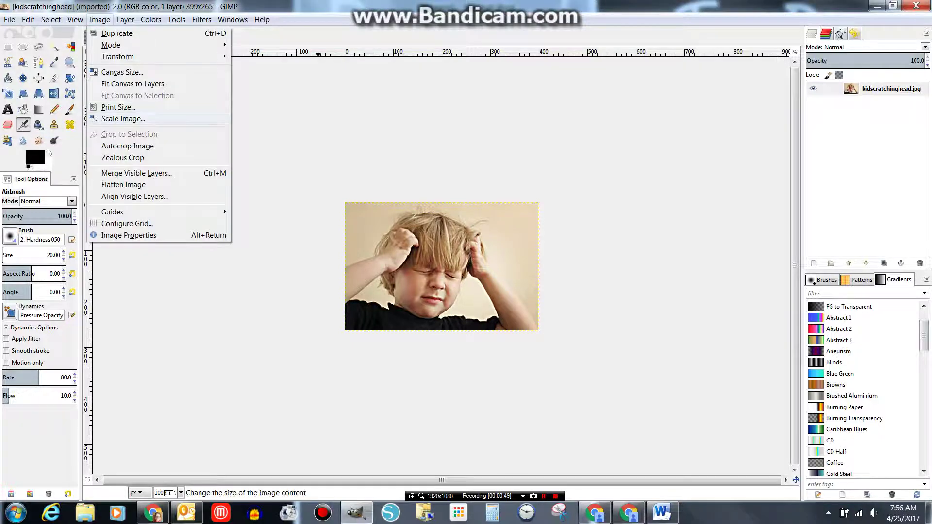
pyautogui.click(119, 119)
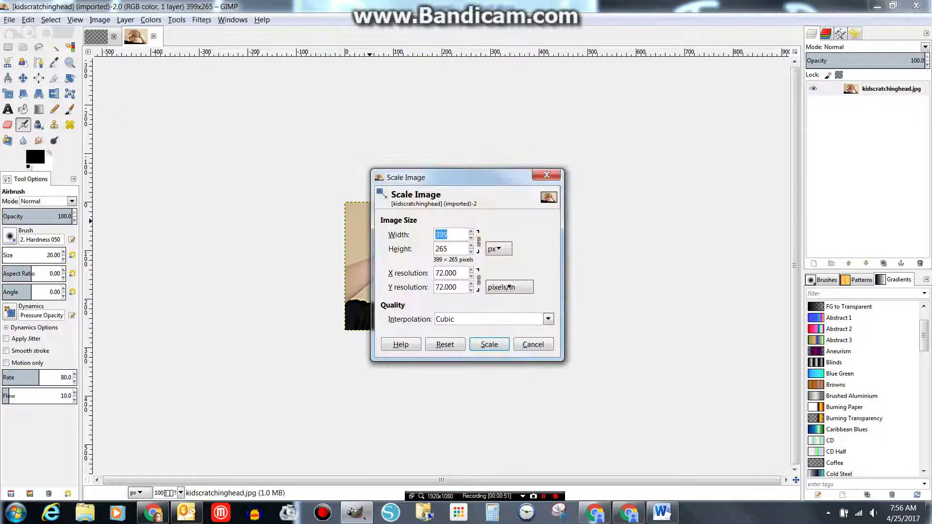
pyautogui.doubleClick(443, 236)
pyautogui.write('640')
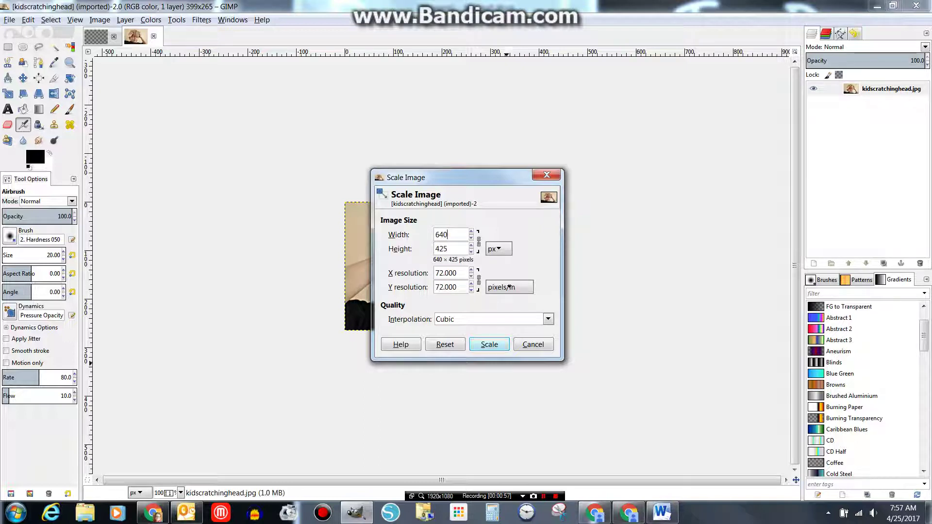
pyautogui.click(489, 344)
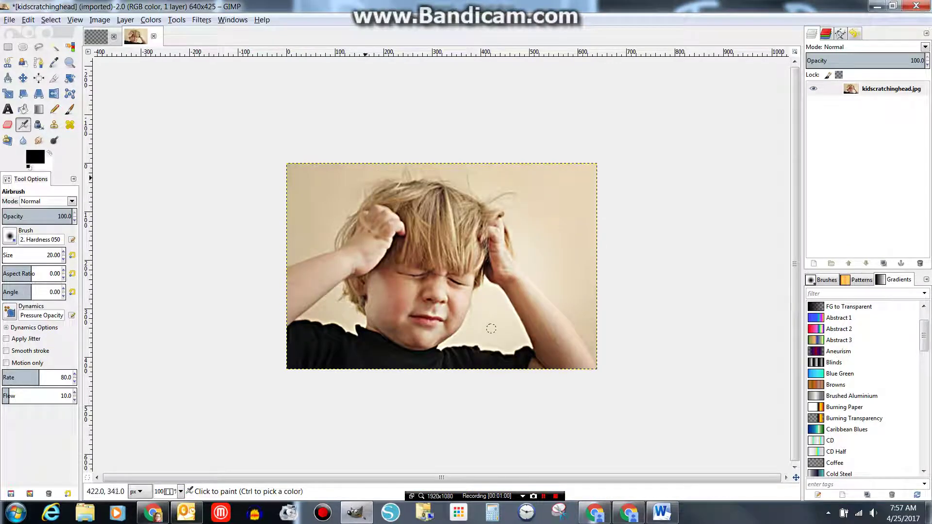
# Step: Copy the boy photo and paste it into the transparent Untitled image
pyautogui.rightClick(443, 261)
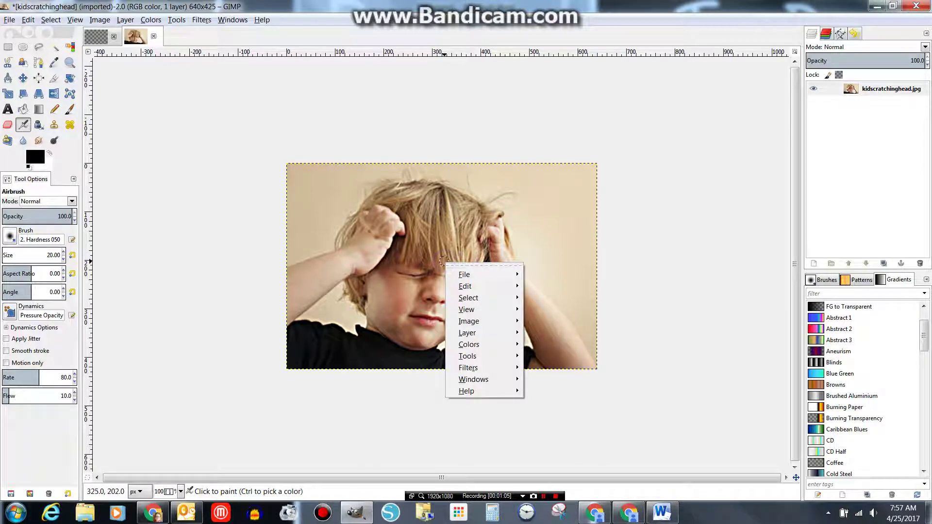
pyautogui.moveTo(465, 286)
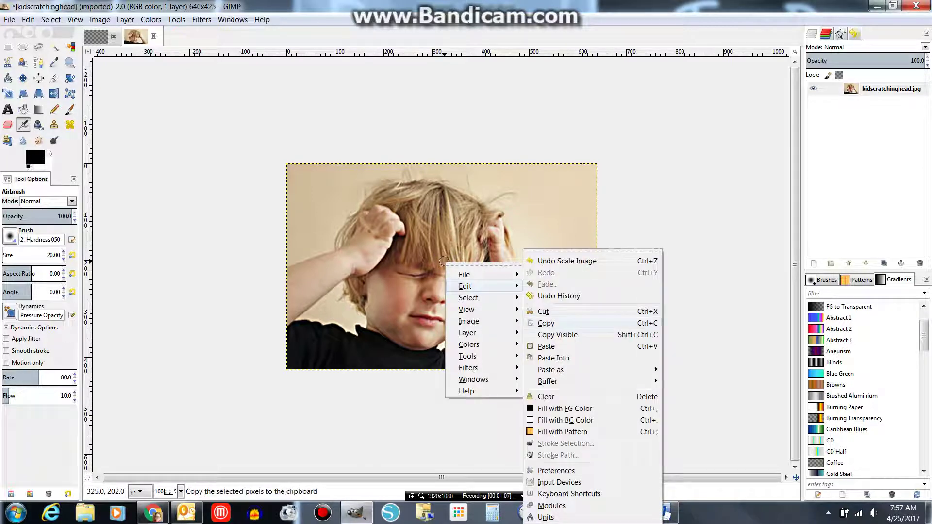
pyautogui.click(549, 324)
pyautogui.click(95, 36)
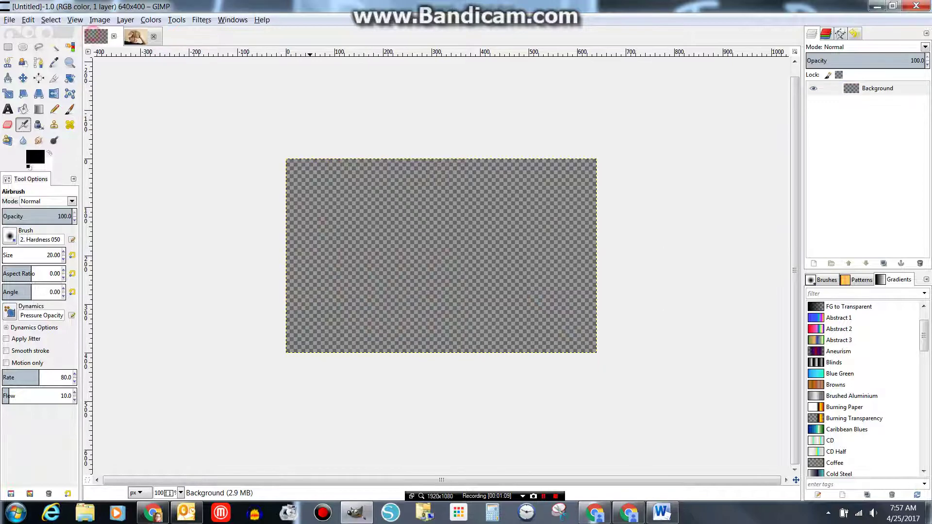
pyautogui.rightClick(430, 228)
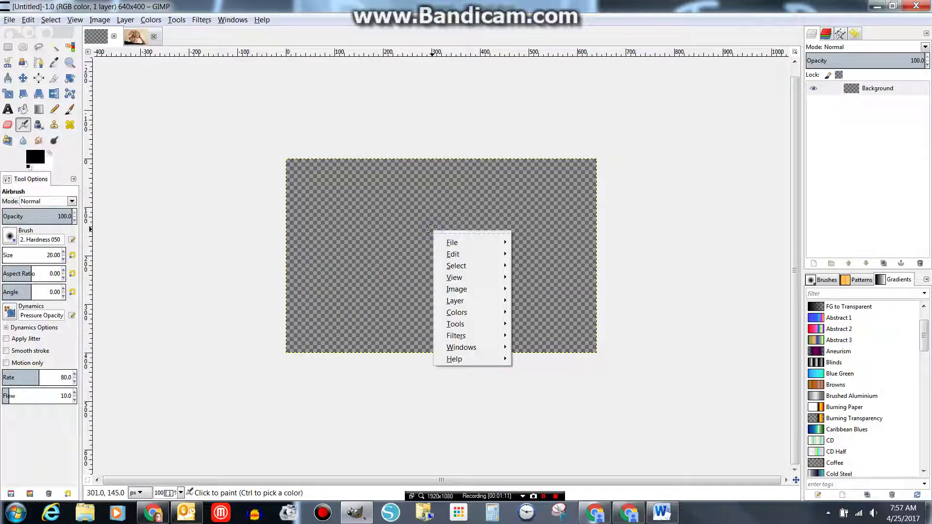
pyautogui.moveTo(452, 254)
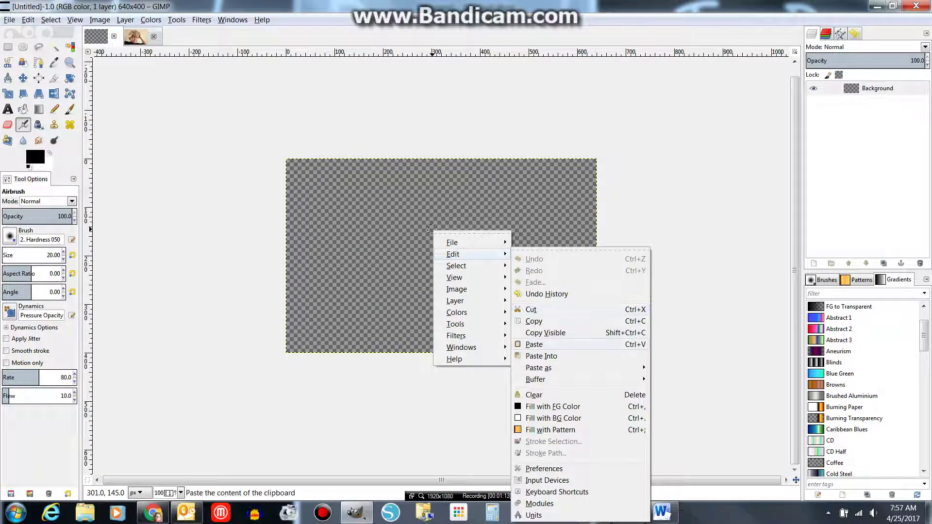
pyautogui.click(534, 344)
# Step: Close the separate kidscratchinghead photo, discarding its changes
pyautogui.click(136, 35)
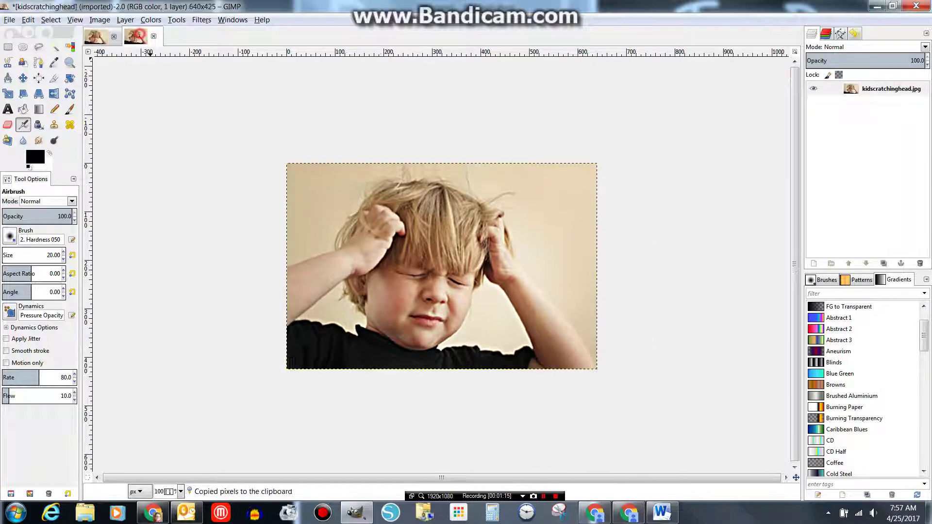
pyautogui.click(154, 36)
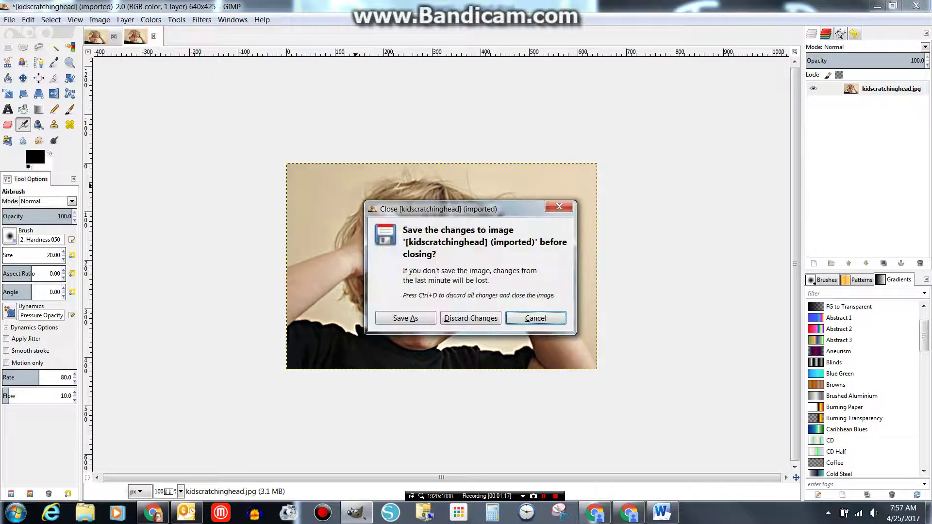
pyautogui.click(480, 318)
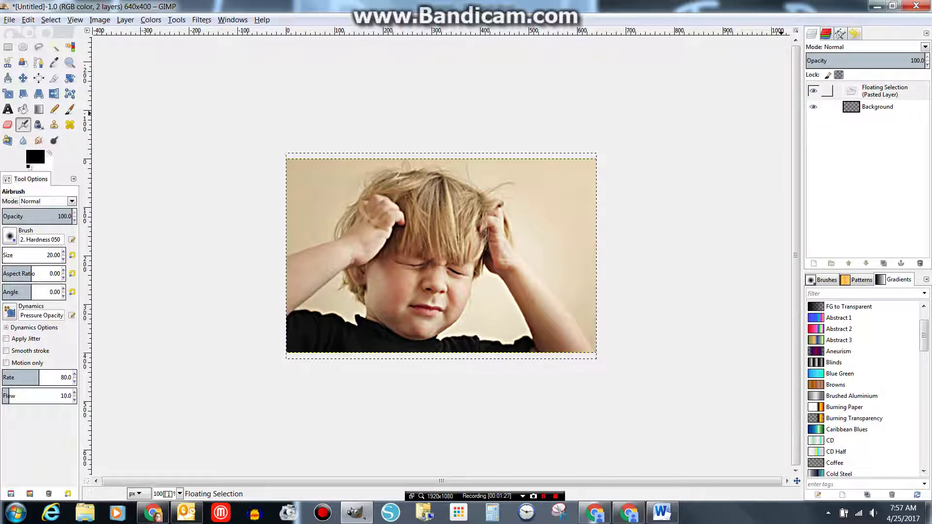
# Step: Anchor the pasted photo onto the Background layer and duplicate that layer
pyautogui.rightClick(871, 91)
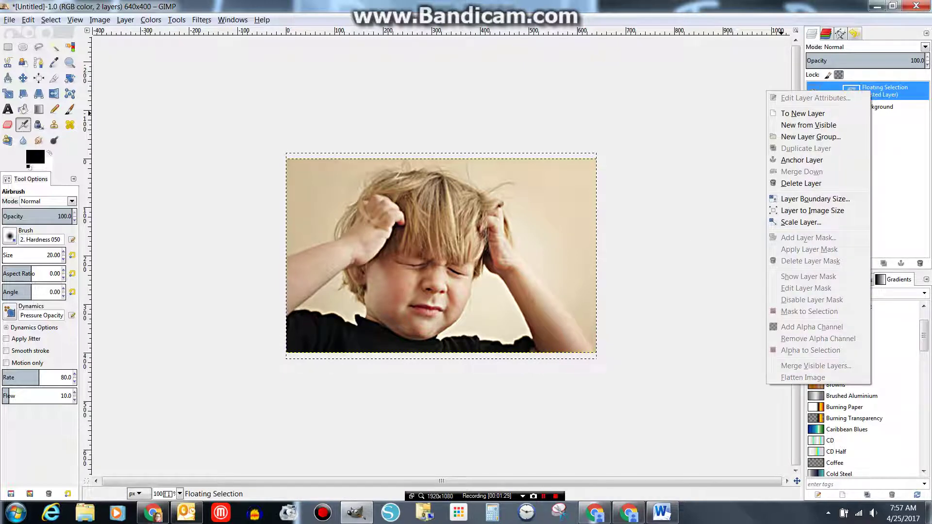
pyautogui.click(801, 160)
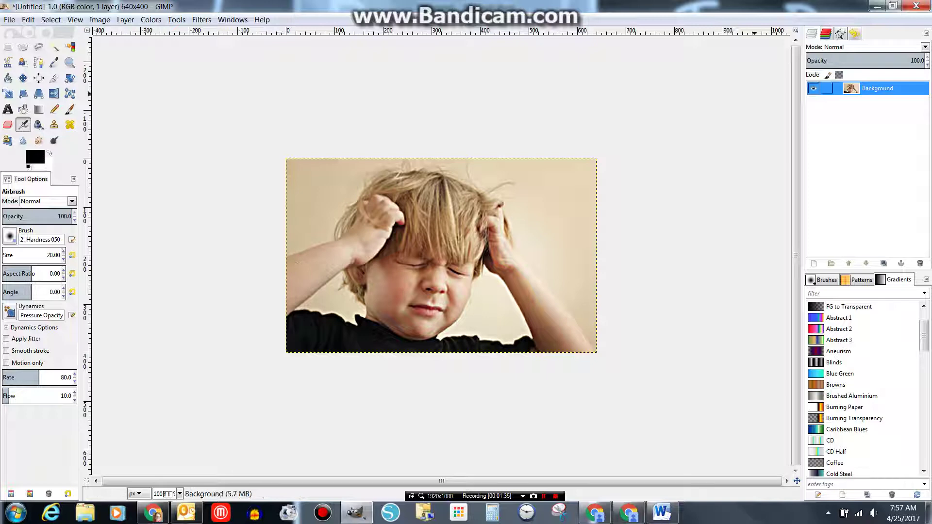
pyautogui.rightClick(871, 91)
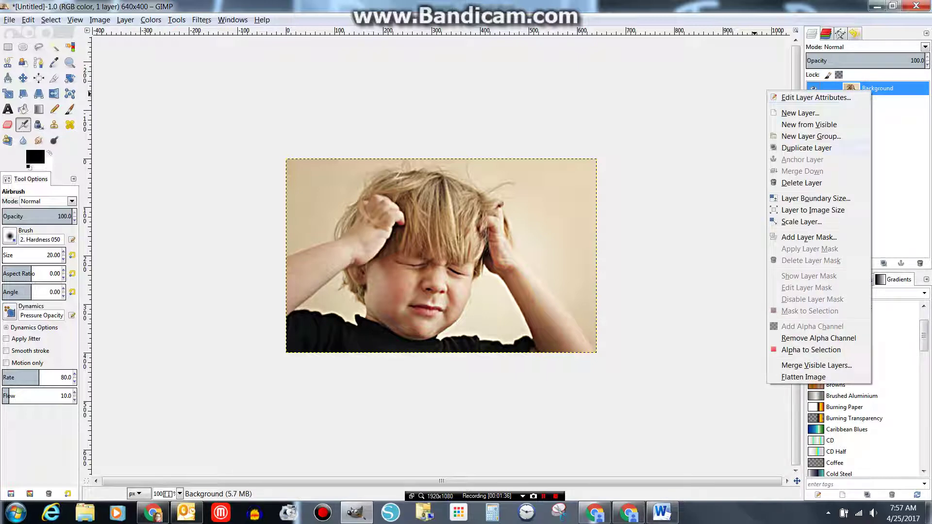
pyautogui.click(801, 148)
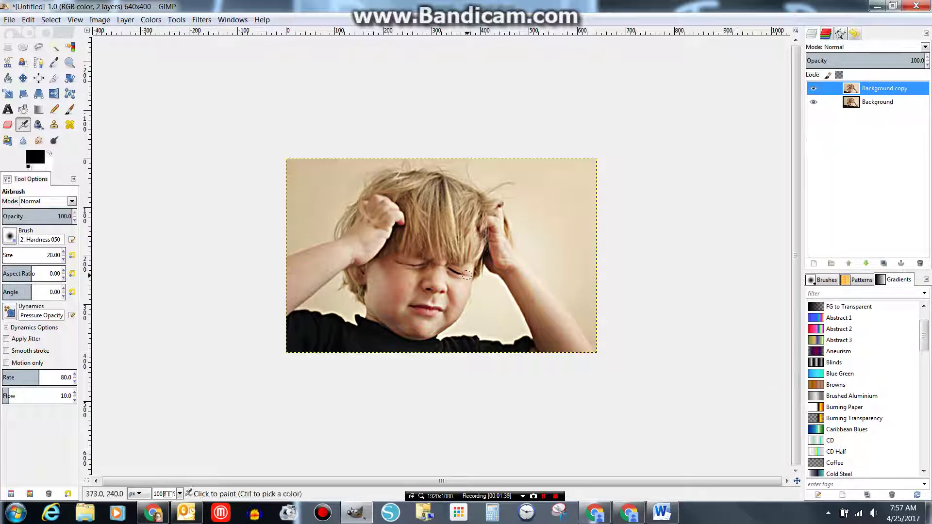
# Step: Rename the Background copy layer to 'Mrs. Cook'
pyautogui.click(883, 88)
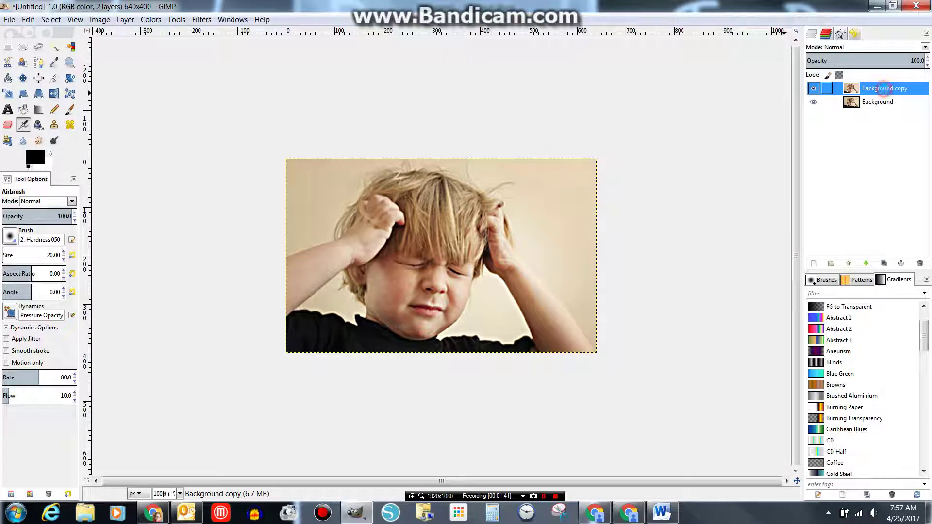
pyautogui.doubleClick(882, 88)
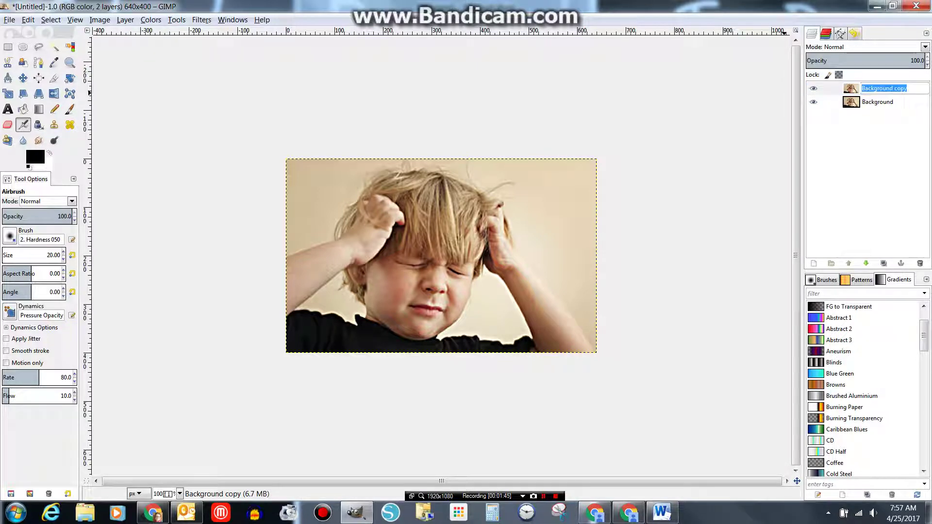
pyautogui.write('Mrs. Cook')
pyautogui.press('Return')
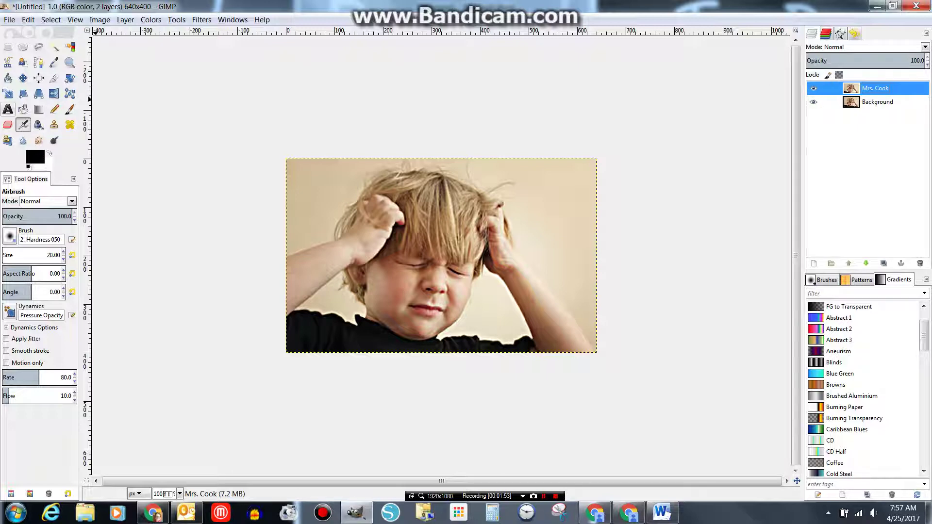
pyautogui.click(8, 109)
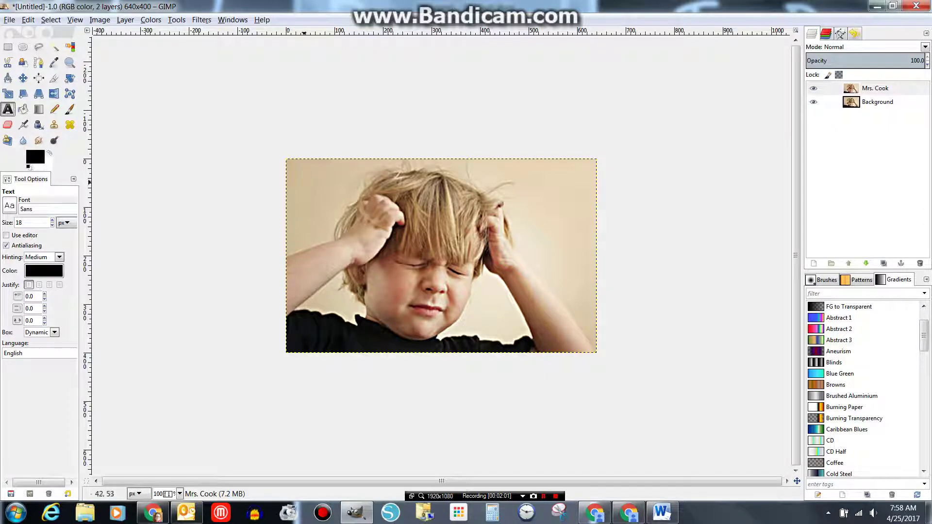
# Step: Type 'Mrs. Cook' at the photo's top-left and set its font size to 30
pyautogui.click(299, 179)
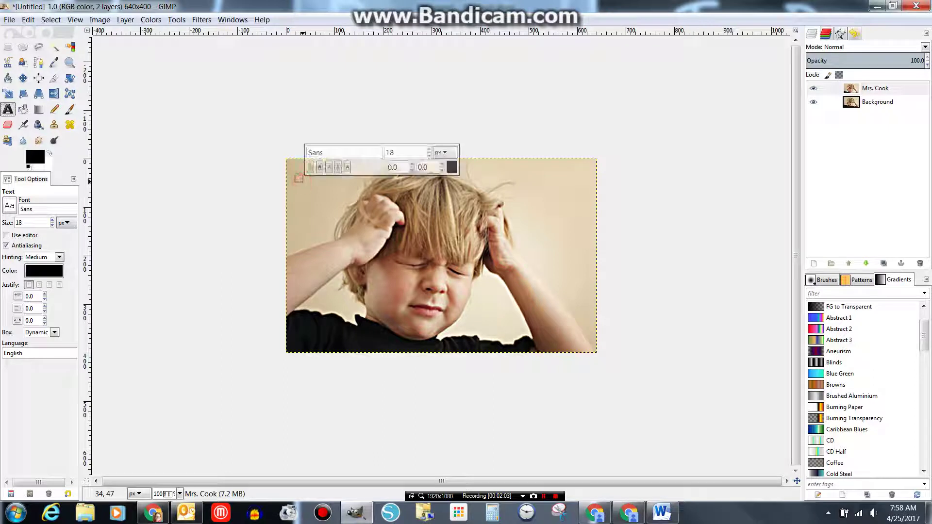
pyautogui.write('Mrs. Cook')
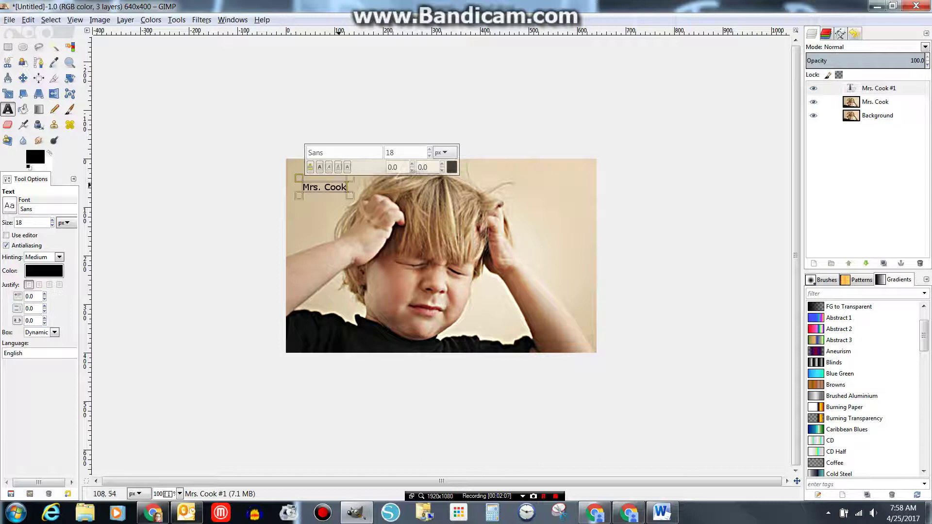
pyautogui.click(346, 187)
pyautogui.moveTo(346, 188); pyautogui.dragTo(301, 188)
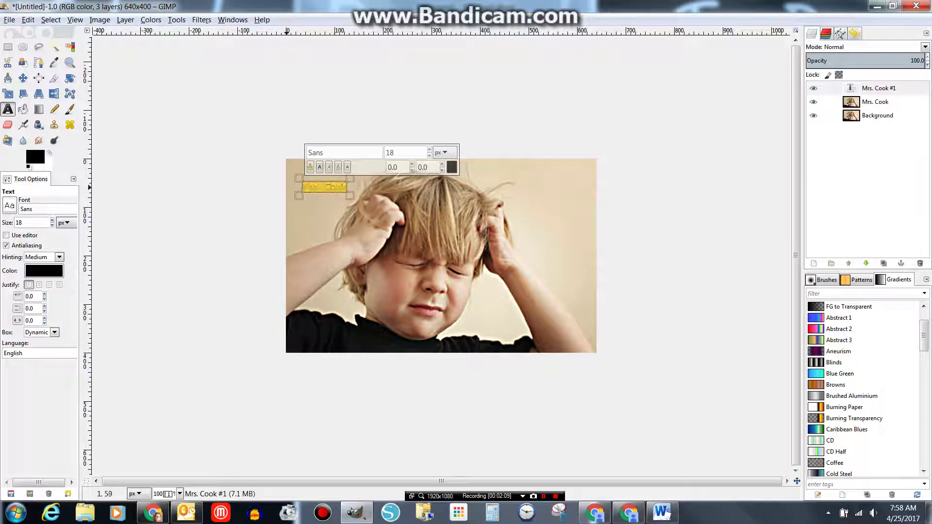
pyautogui.click(429, 155)
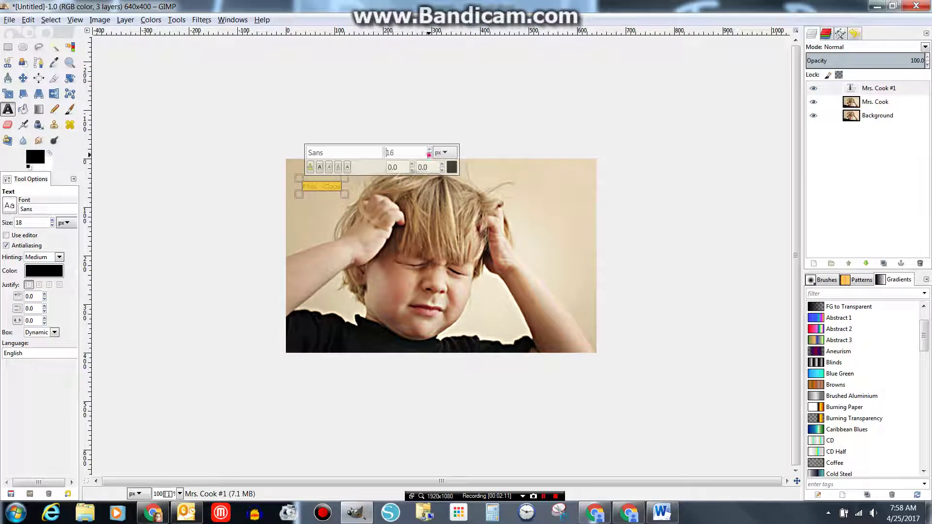
pyautogui.click(429, 156)
pyautogui.click(429, 149)
pyautogui.click(429, 149)
pyautogui.click(429, 149)
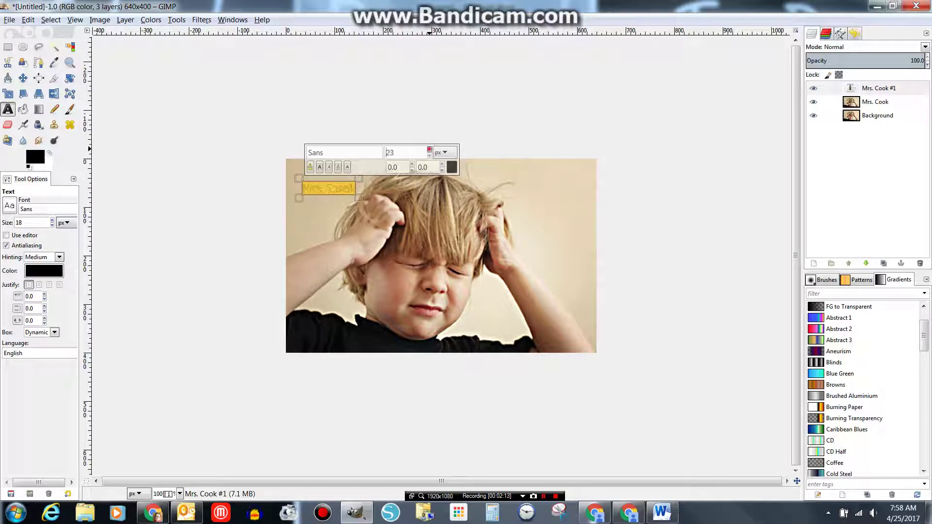
pyautogui.click(429, 149)
pyautogui.click(428, 149)
pyautogui.click(429, 149)
pyautogui.click(429, 149)
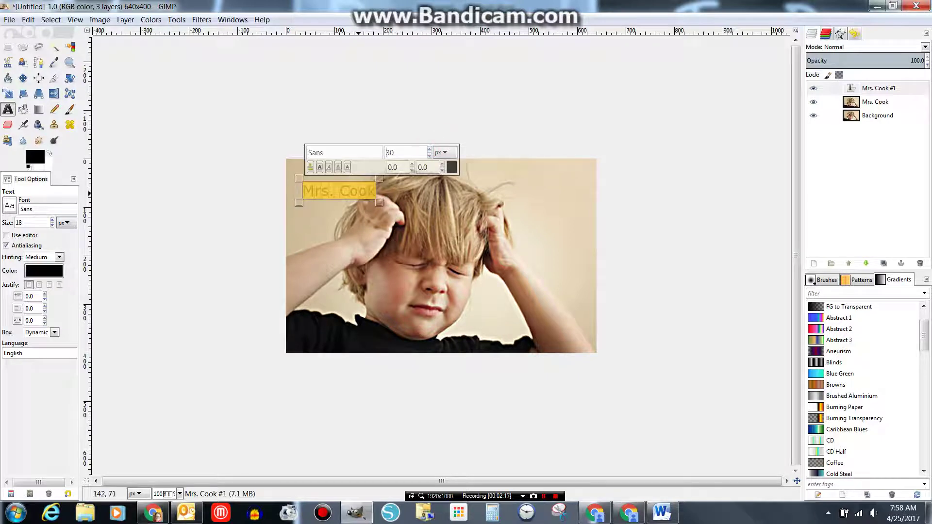
# Step: Move the 'Mrs. Cook' caption into the photo's top-left corner
pyautogui.click(629, 207)
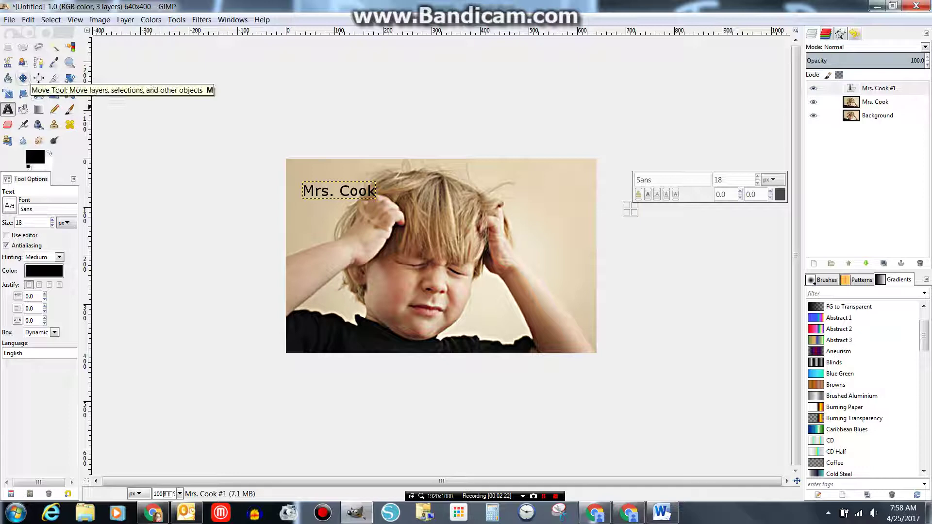
pyautogui.click(23, 78)
pyautogui.moveTo(343, 187); pyautogui.dragTo(328, 176)
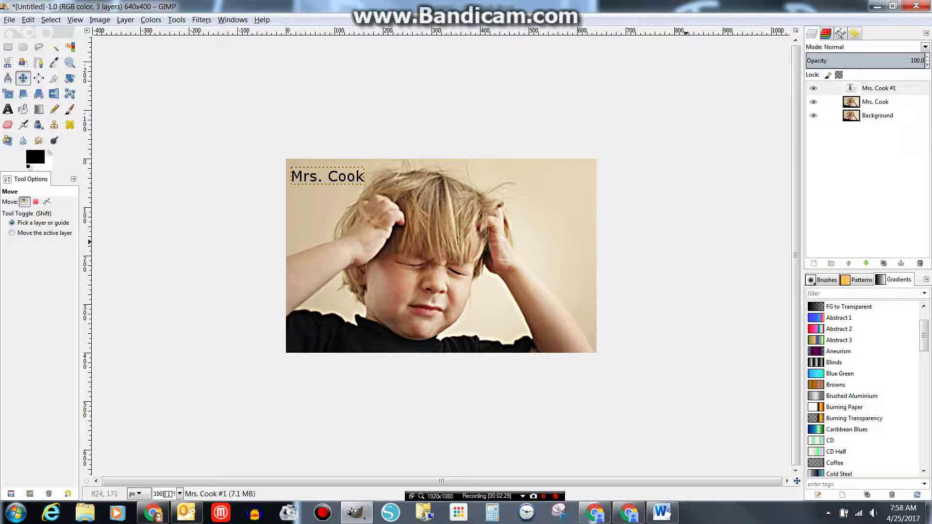
# Step: Merge the text down into Mrs. Cook, then duplicate it as 'Mrs. Cook talks'
pyautogui.rightClick(892, 88)
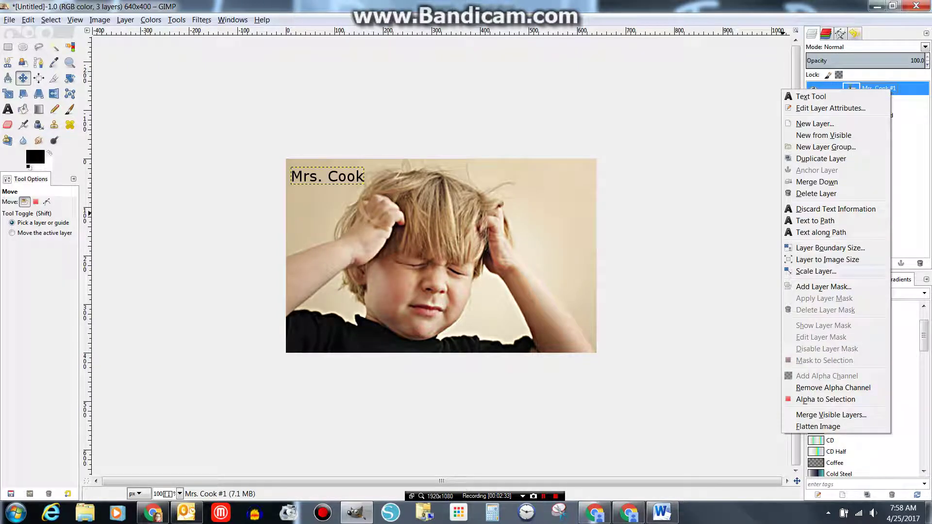
pyautogui.click(816, 181)
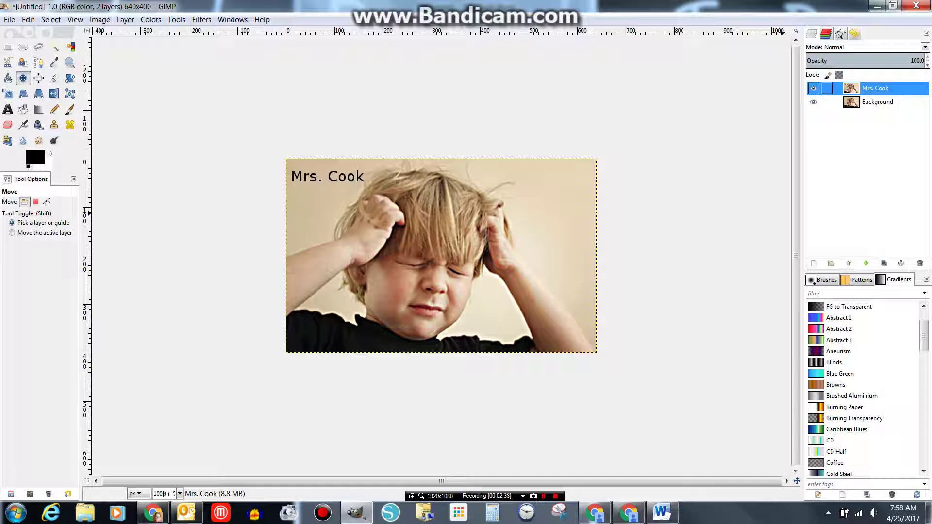
pyautogui.rightClick(825, 88)
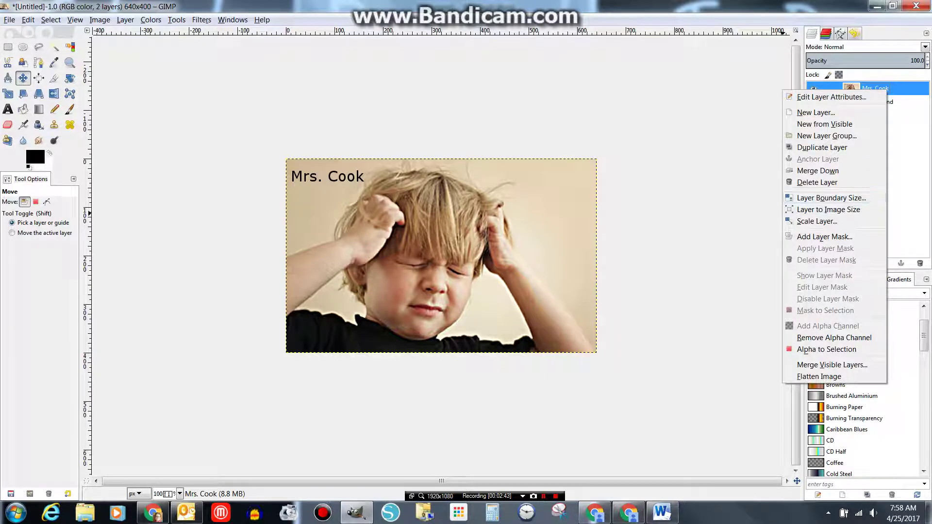
pyautogui.click(822, 147)
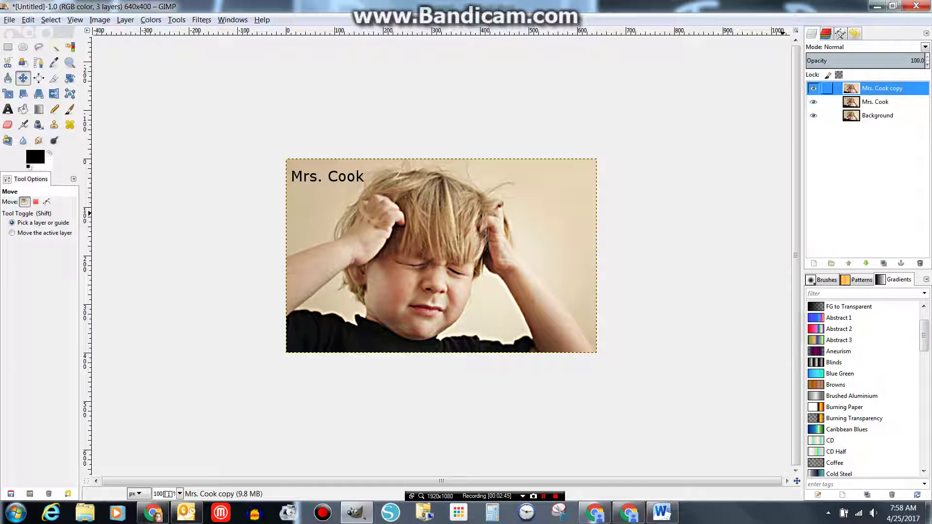
pyautogui.doubleClick(882, 89)
pyautogui.write('Mrs')
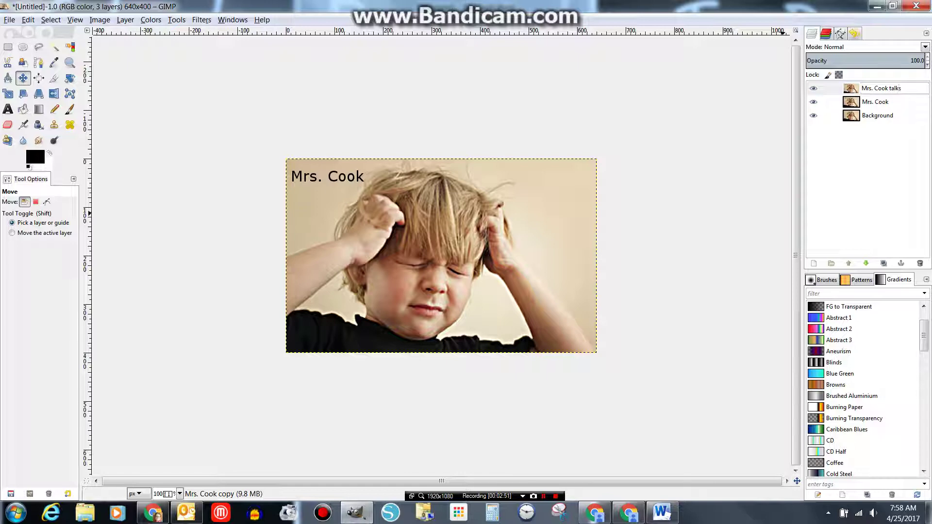
pyautogui.press('Return')
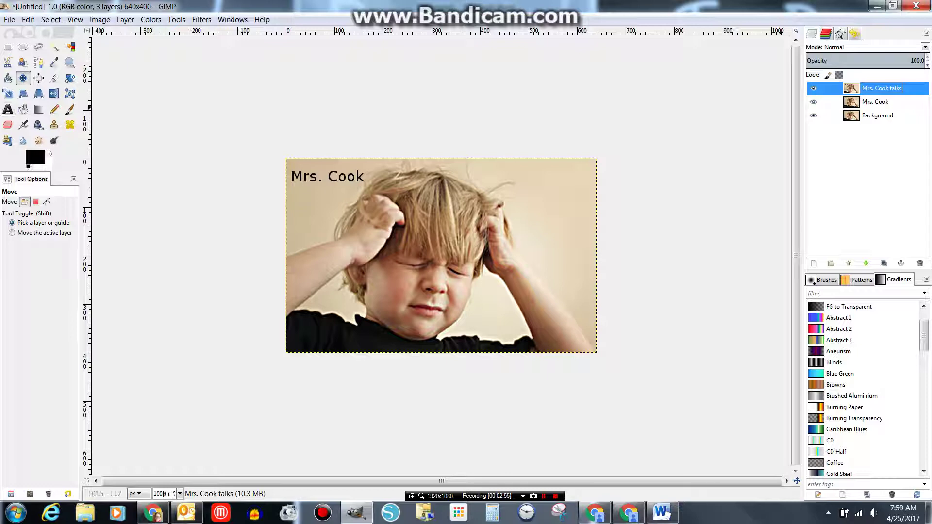
# Step: Add a size 30 'talks' text to the right of Mrs. Cook
pyautogui.click(813, 102)
pyautogui.click(813, 102)
pyautogui.click(8, 108)
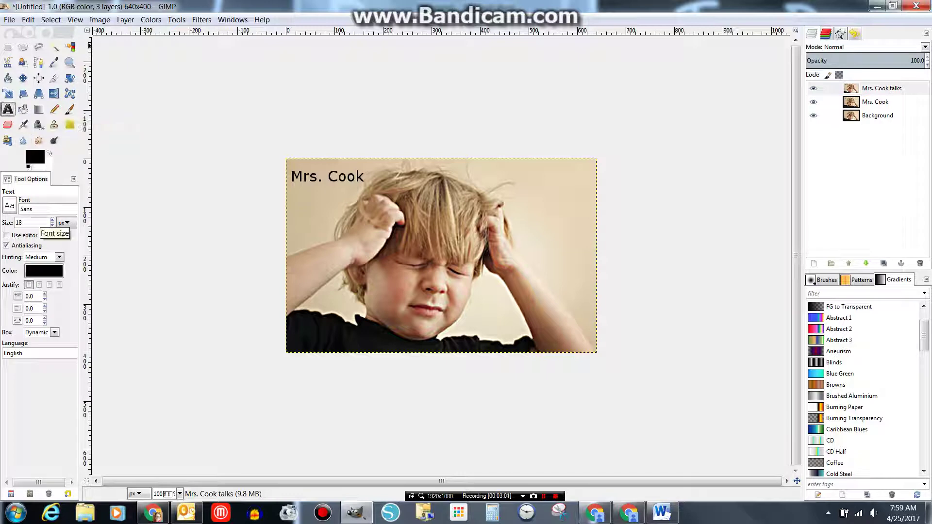
pyautogui.doubleClick(34, 222)
pyautogui.write('30')
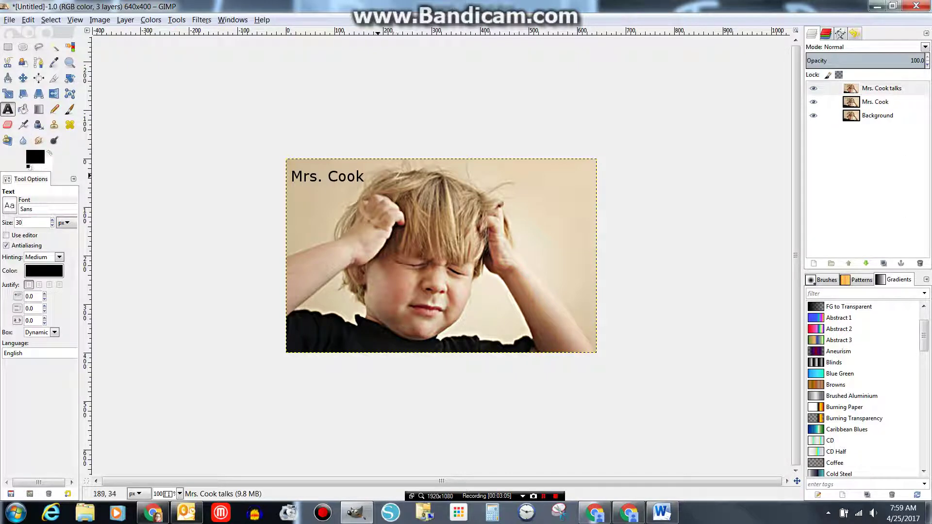
pyautogui.click(376, 176)
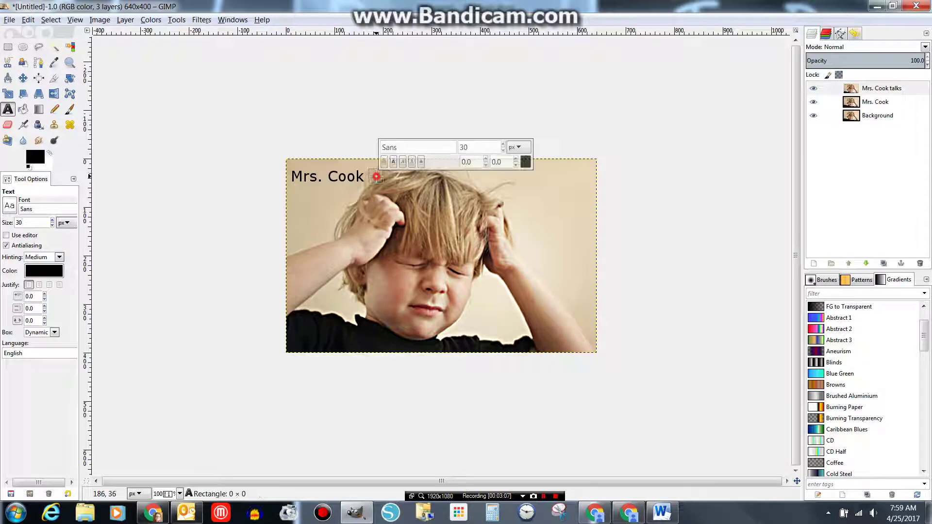
pyautogui.write('talks')
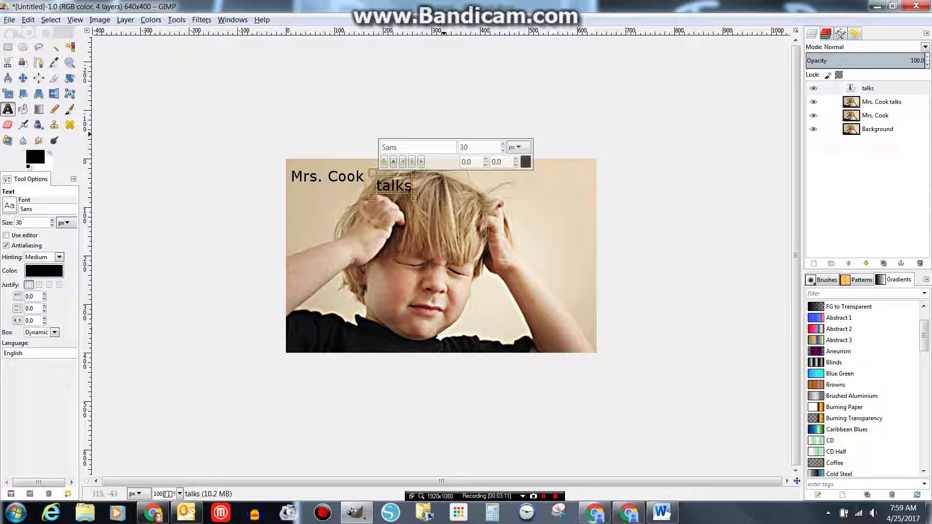
# Step: Move 'talks' onto the same line beside 'Mrs. Cook'
pyautogui.click(23, 78)
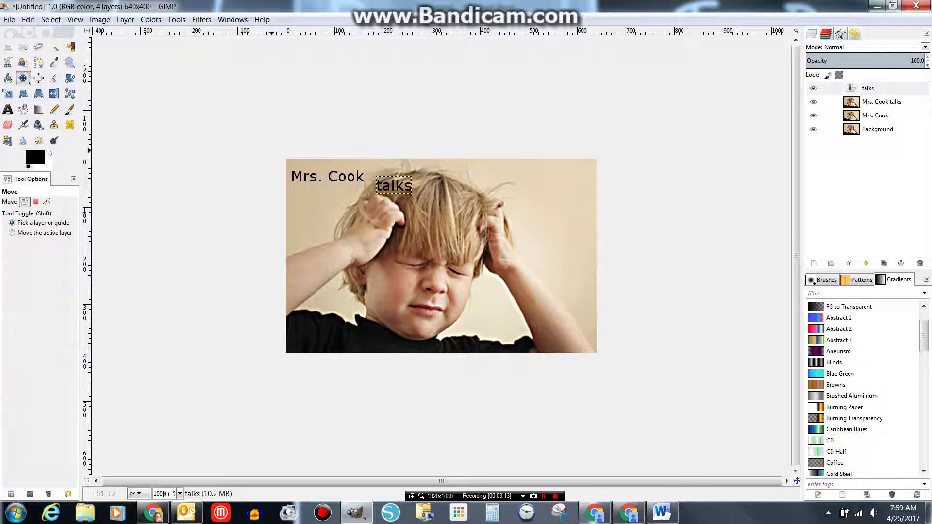
pyautogui.click(392, 183)
pyautogui.moveTo(388, 185); pyautogui.dragTo(381, 177)
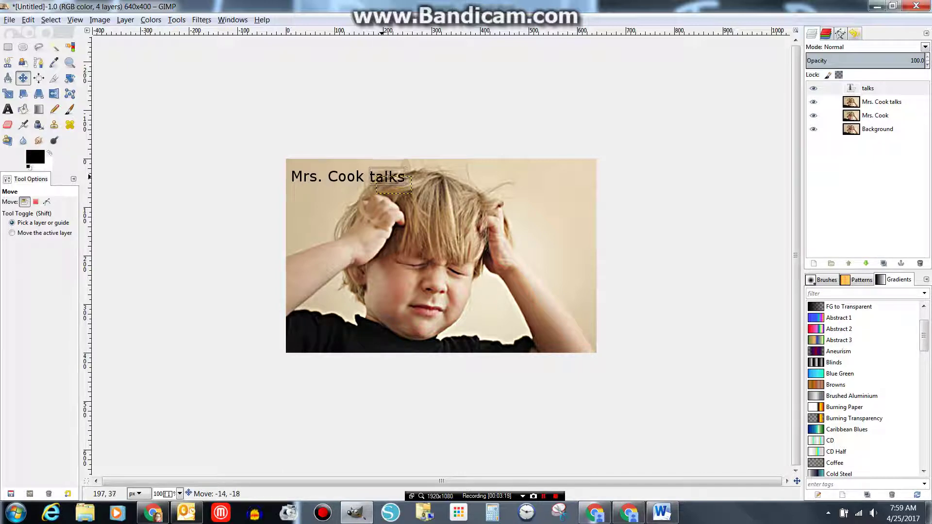
pyautogui.moveTo(381, 176); pyautogui.dragTo(381, 177)
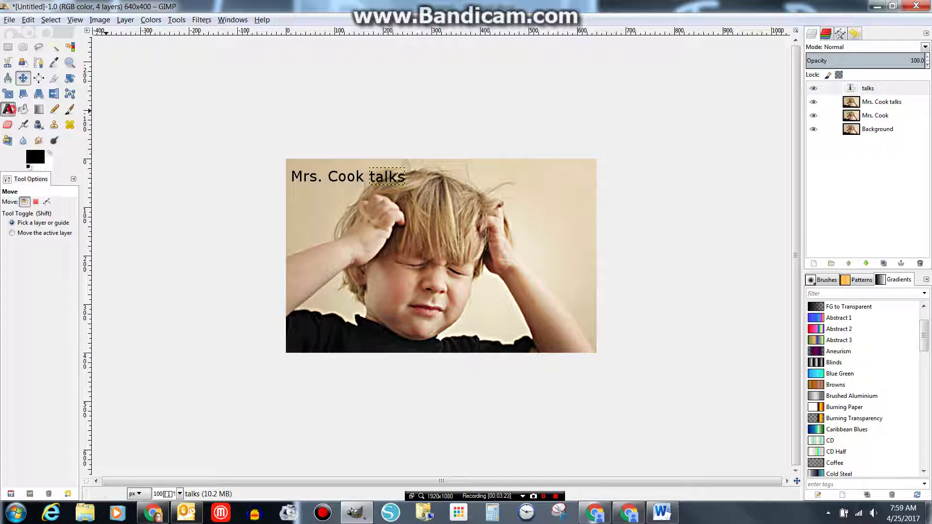
# Step: Append a comma to the text so it reads 'talks,'
pyautogui.click(8, 108)
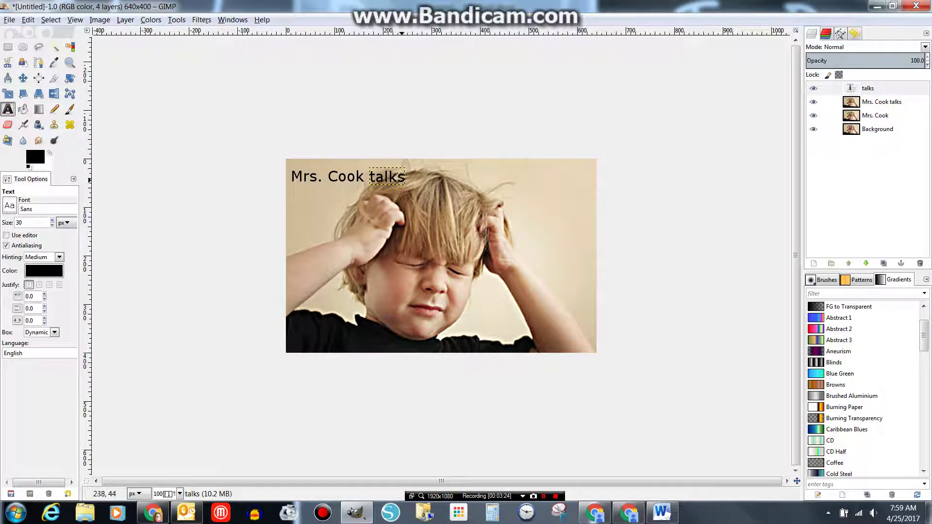
pyautogui.click(402, 180)
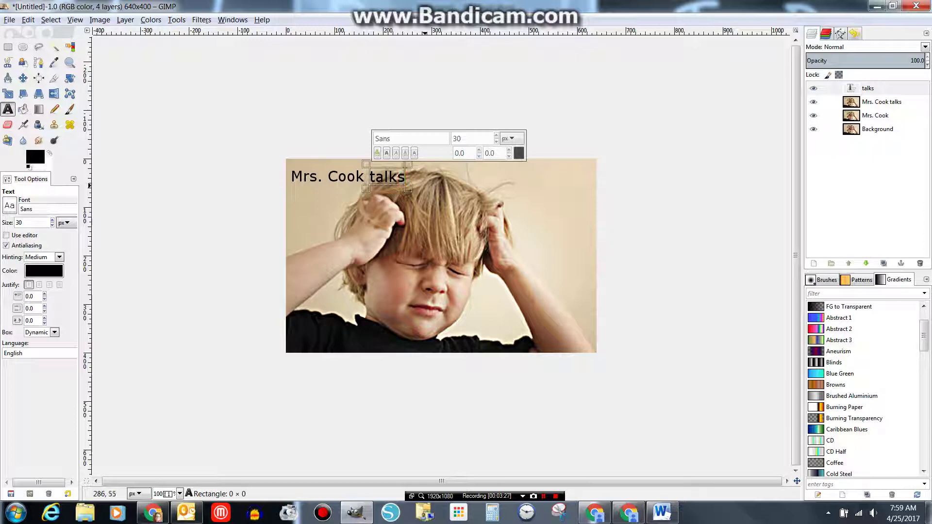
pyautogui.write(',')
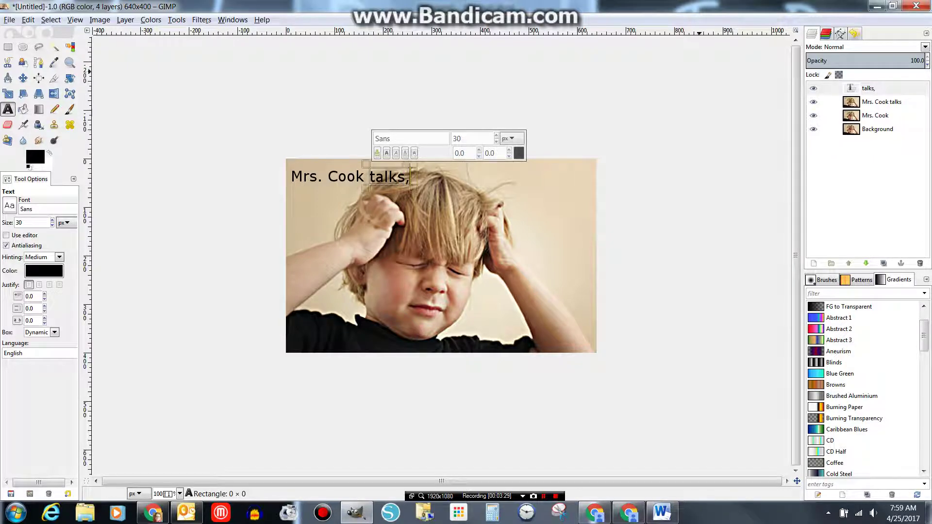
pyautogui.click(888, 89)
# Step: Merge 'talks,' into Mrs. Cook talks, duplicate it, and start renaming the copy
pyautogui.rightClick(888, 88)
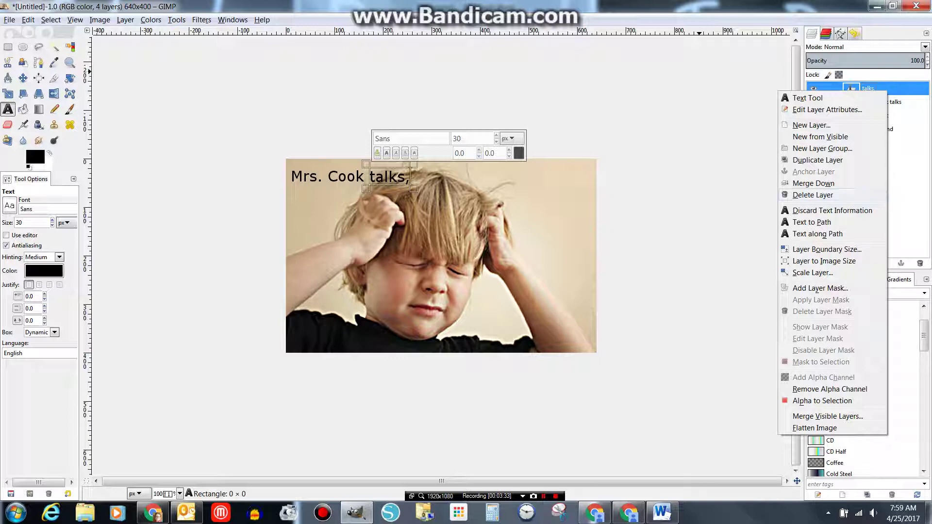
pyautogui.click(824, 183)
pyautogui.rightClick(871, 88)
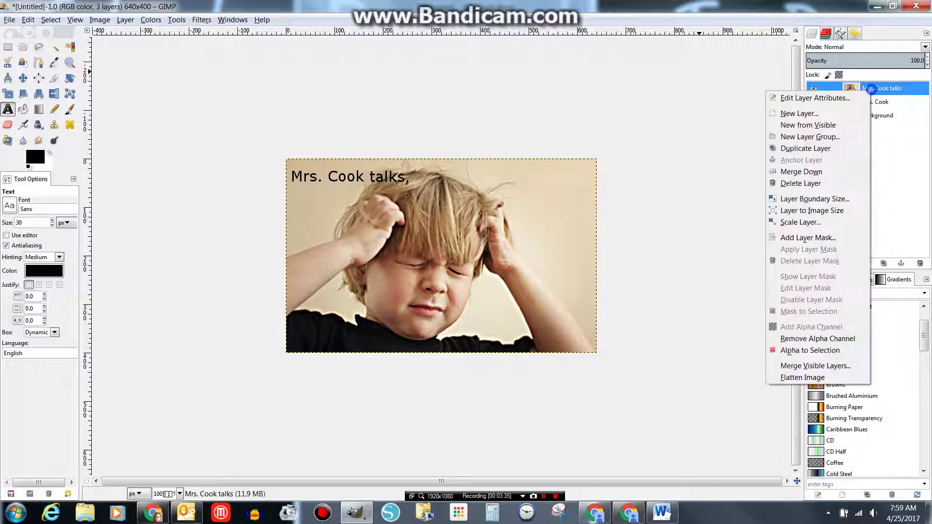
pyautogui.click(805, 148)
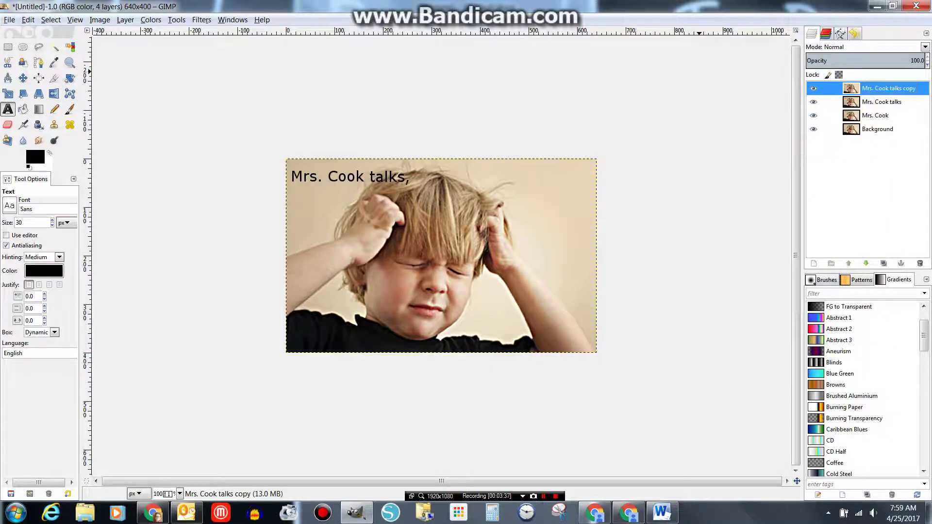
pyautogui.doubleClick(910, 89)
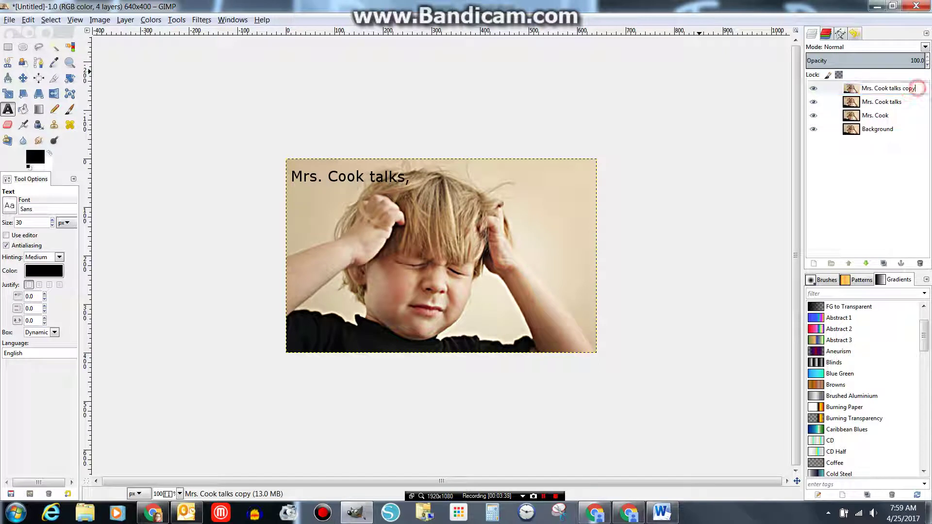
pyautogui.press('BackSpace')
pyautogui.press('BackSpace')
pyautogui.press('BackSpace')
# Step: Name the copy 'Mrs. Cook talks, all' and place an 'all' text right after 'talks,'
pyautogui.write(', all')
pyautogui.press('Return')
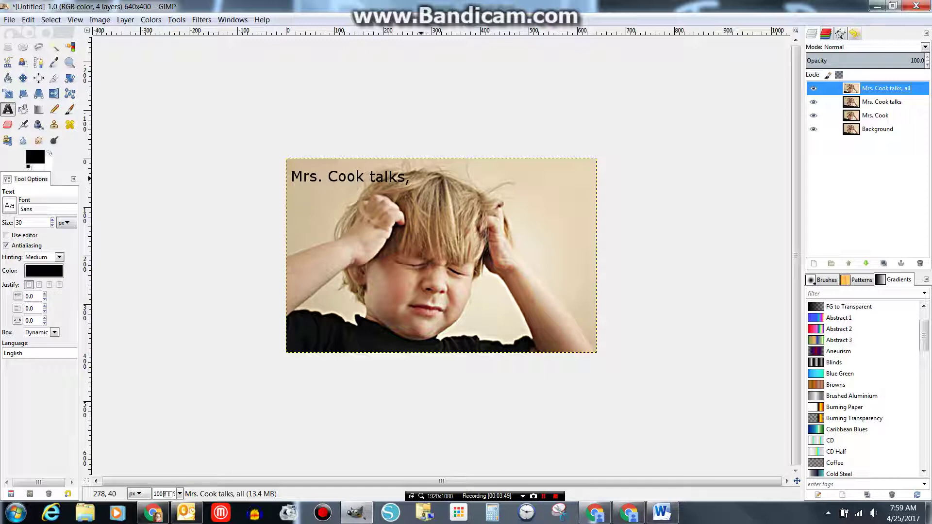
pyautogui.click(424, 176)
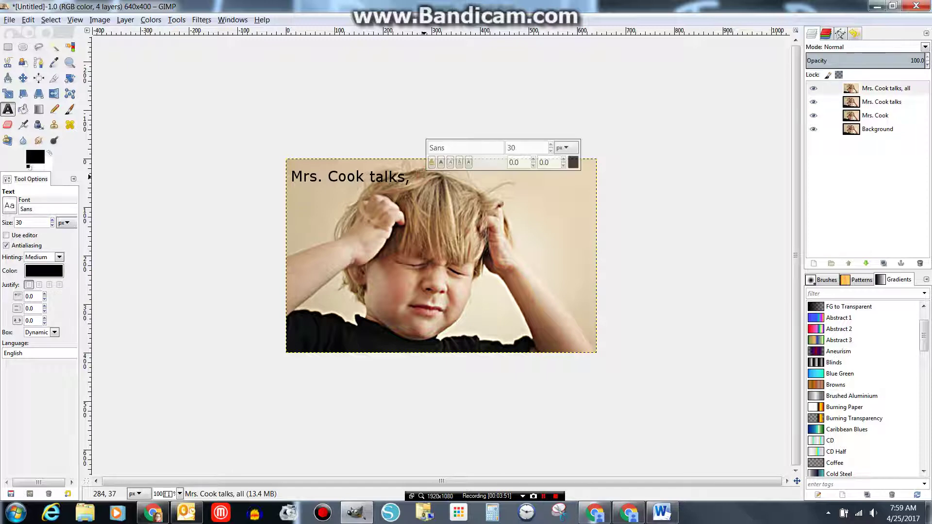
pyautogui.write('all')
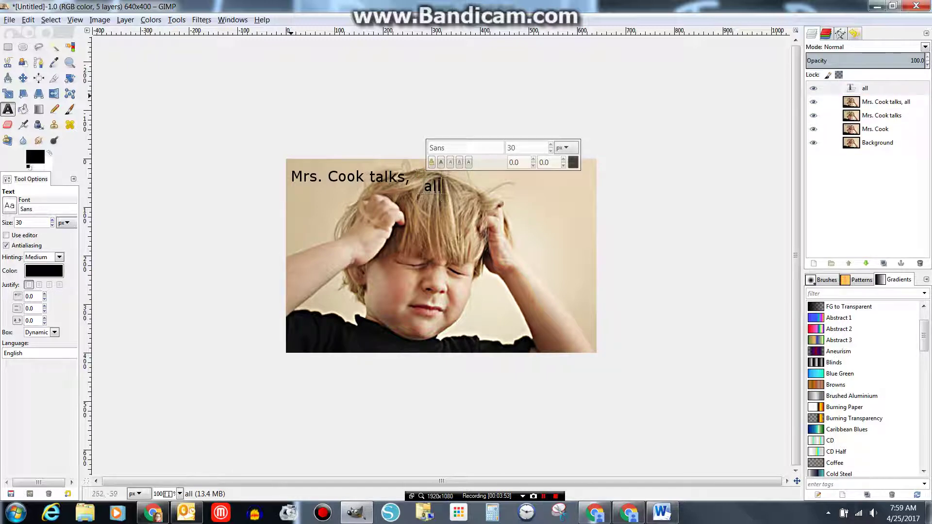
pyautogui.click(23, 77)
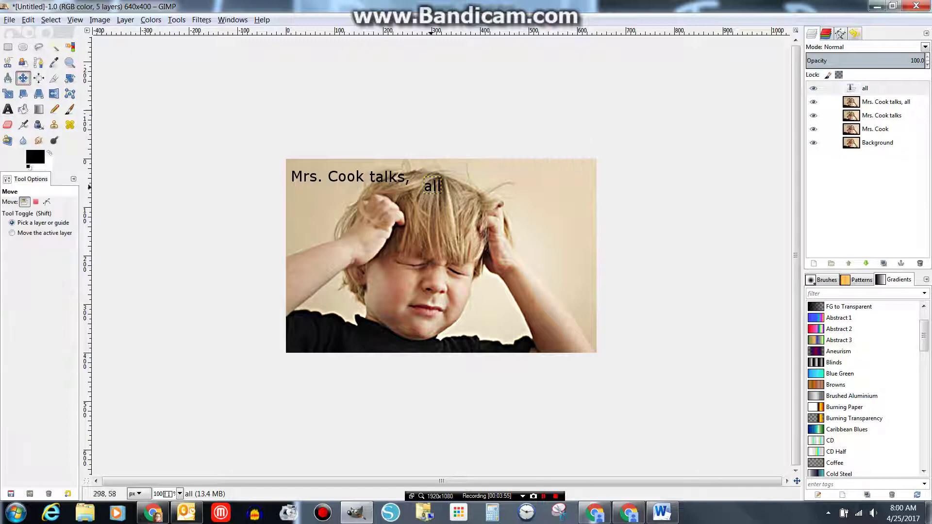
pyautogui.moveTo(430, 186); pyautogui.dragTo(423, 176)
# Step: Merge the 'all' layer down into the caption layer and duplicate the result as a new top layer
pyautogui.rightClick(884, 88)
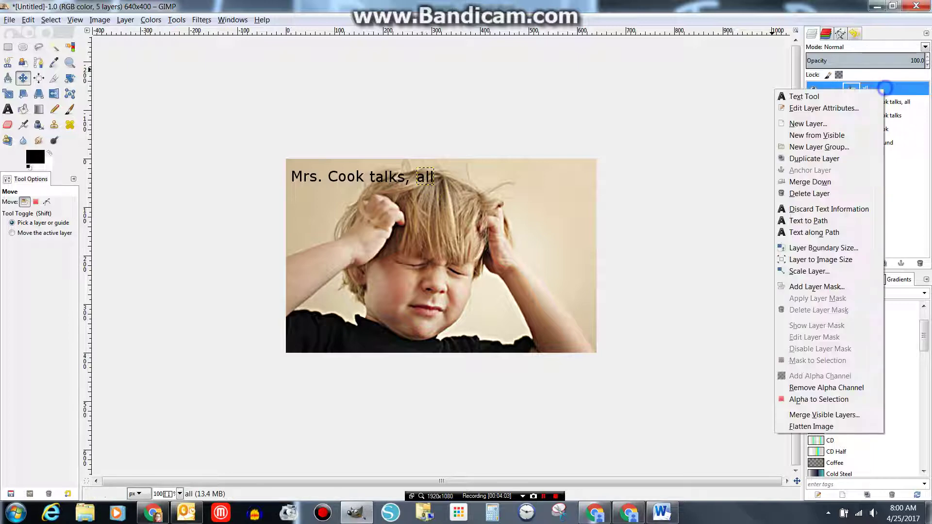
pyautogui.click(816, 182)
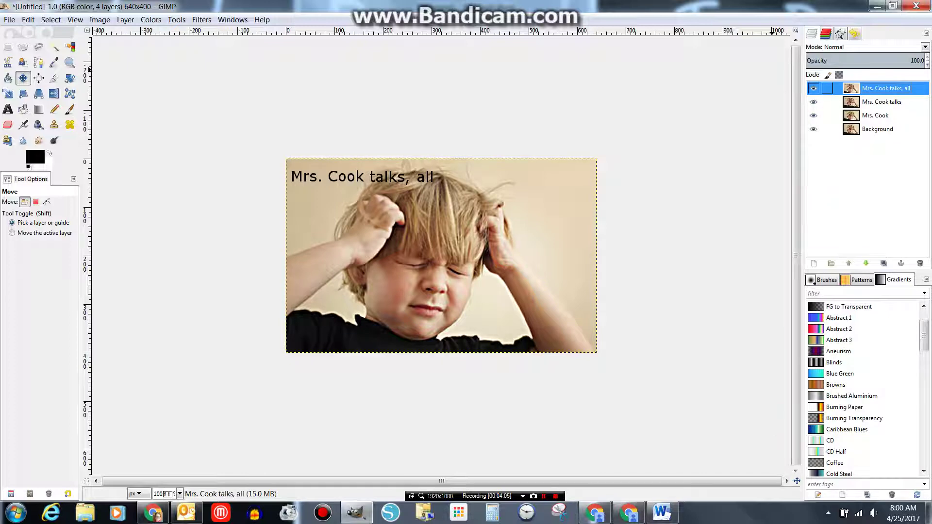
pyautogui.rightClick(903, 87)
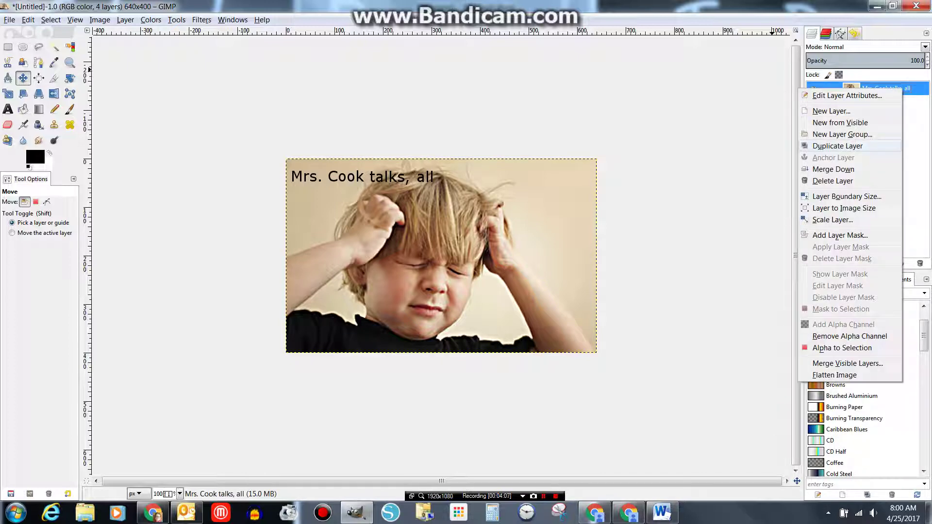
pyautogui.click(836, 146)
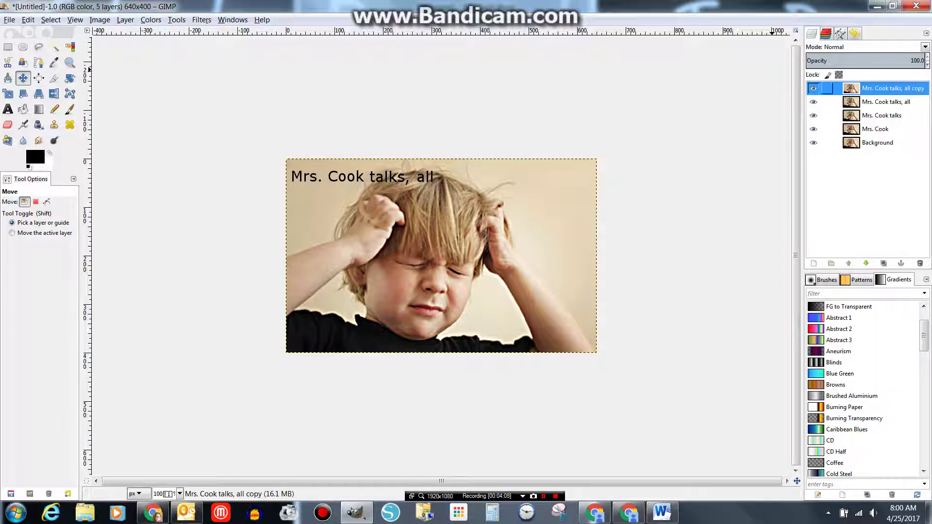
# Step: Start renaming the duplicate layer, deleting 'copy' from its name
pyautogui.doubleClick(902, 88)
pyautogui.doubleClick(916, 89)
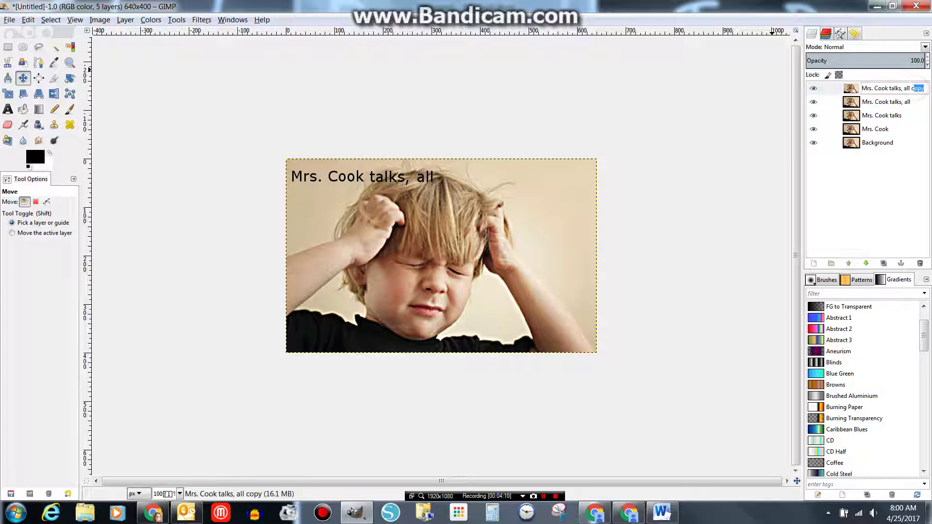
pyautogui.press('BackSpace')
# Step: Add a capital 'I' as a new text layer right after 'all' in the caption
pyautogui.press('Escape')
pyautogui.press('t')
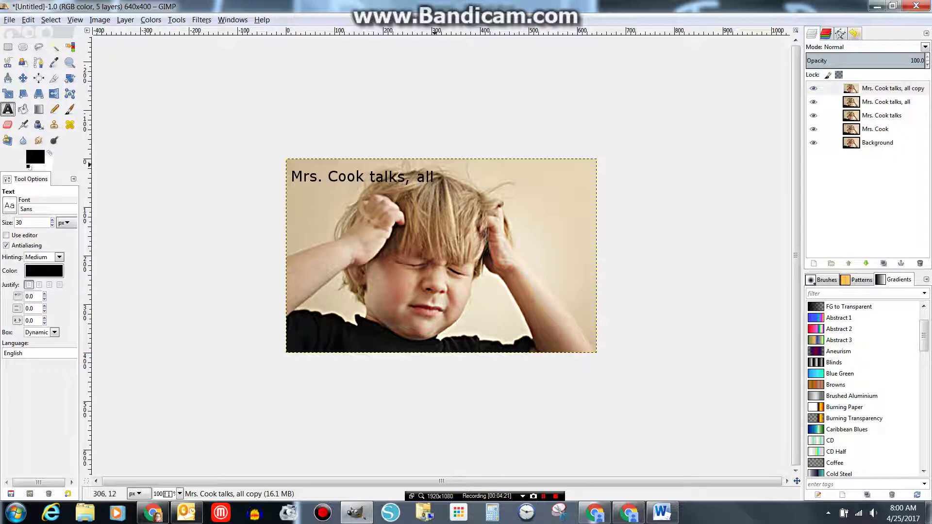
pyautogui.click(447, 174)
pyautogui.write('I')
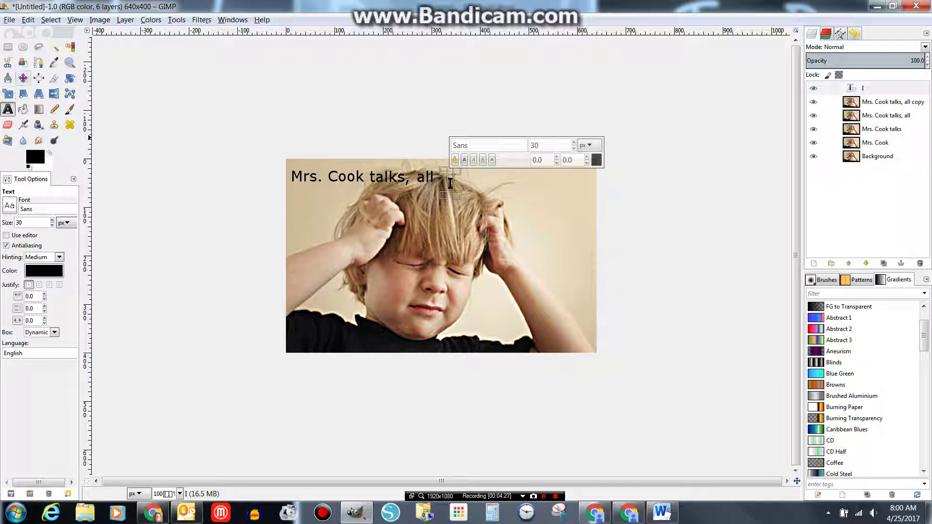
# Step: Undo an accidental image-layer move and drag the 'I' level with the caption
pyautogui.click(23, 78)
pyautogui.moveTo(449, 183); pyautogui.dragTo(442, 174)
pyautogui.click(28, 19)
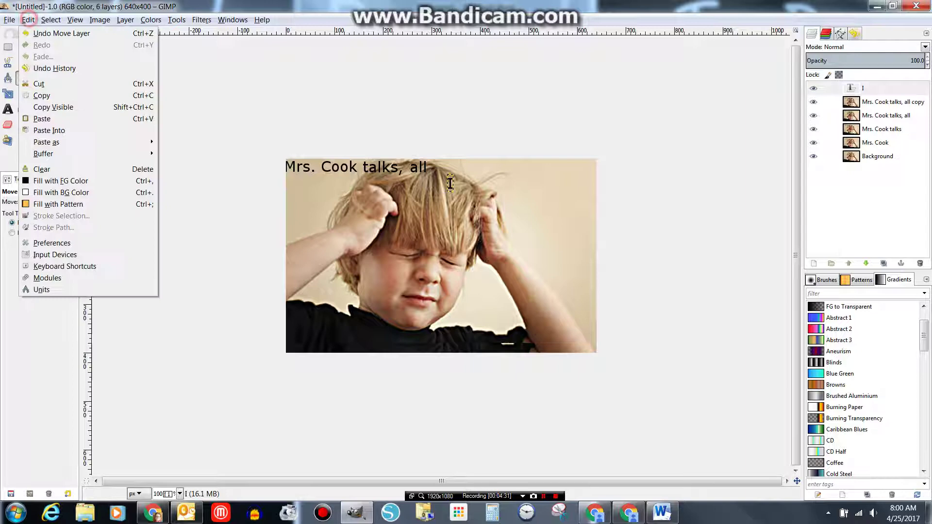
pyautogui.click(36, 34)
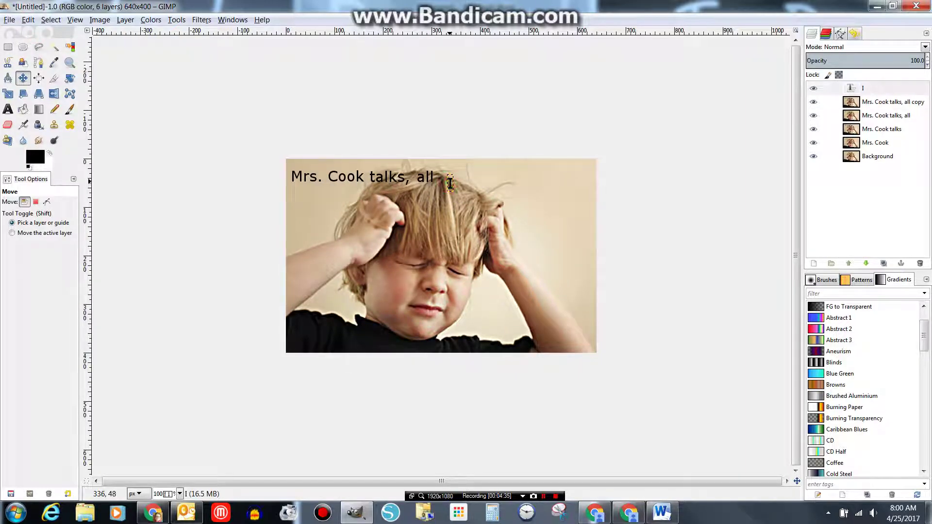
pyautogui.moveTo(450, 184); pyautogui.dragTo(442, 175)
# Step: Merge the 'I' text layer down into the 'Mrs. Cook talks, all copy' layer
pyautogui.rightClick(813, 89)
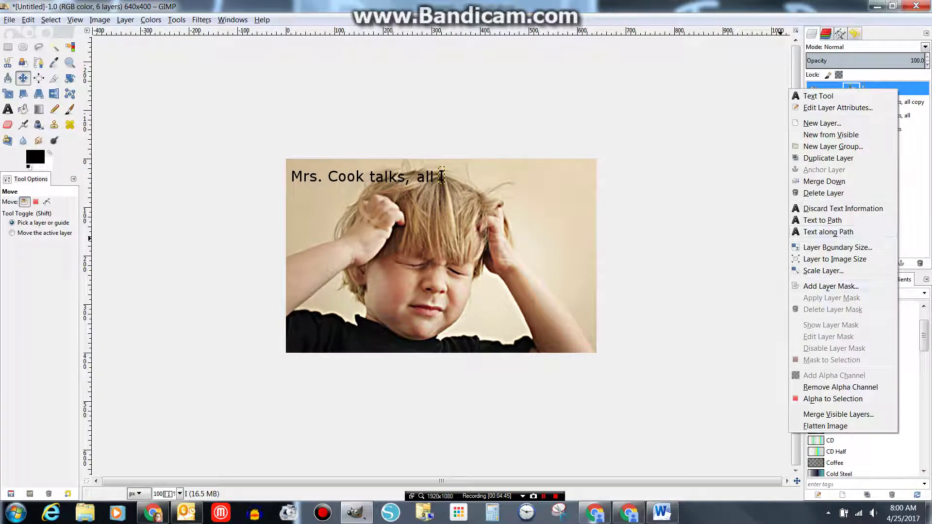
pyautogui.click(823, 181)
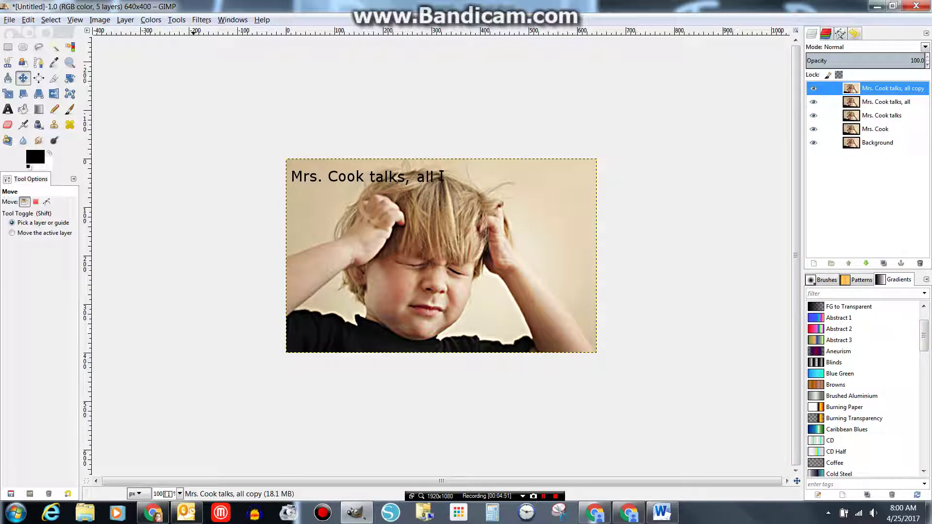
# Step: Start exporting under a new name, then decline overwriting the existing Meme animation GIF
pyautogui.click(10, 19)
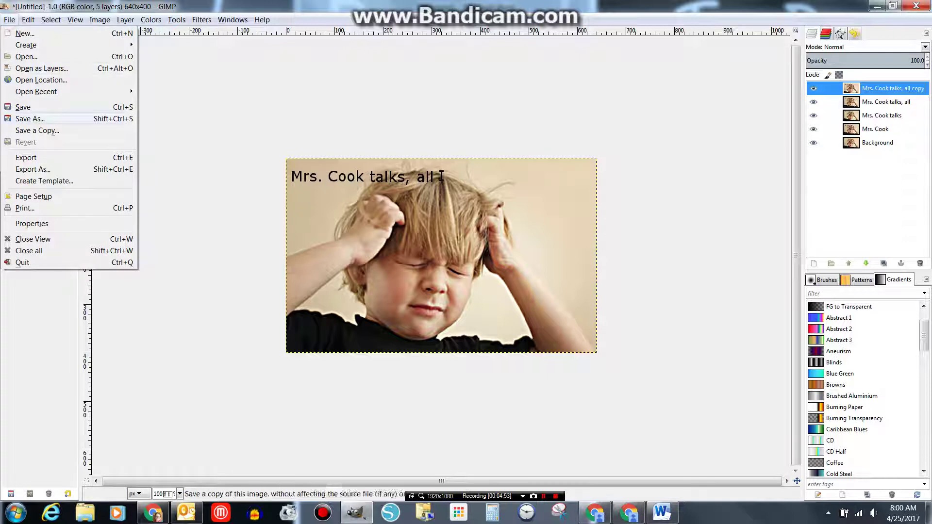
pyautogui.click(26, 157)
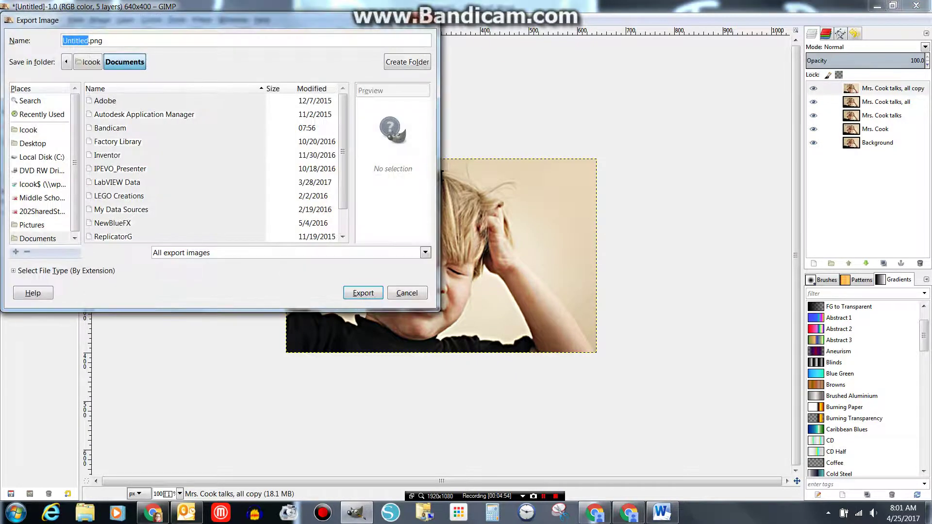
pyautogui.tripleClick(121, 39)
pyautogui.write('Meme animation.gif')
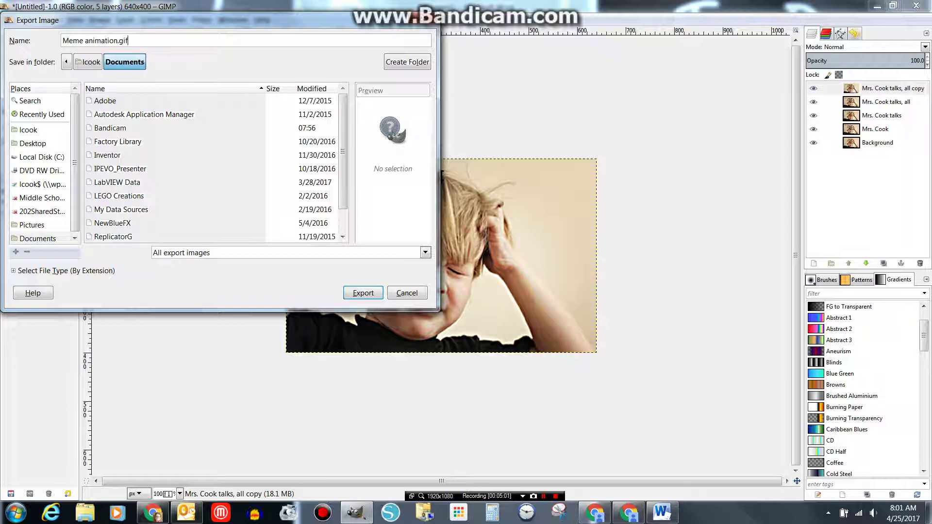
pyautogui.click(363, 293)
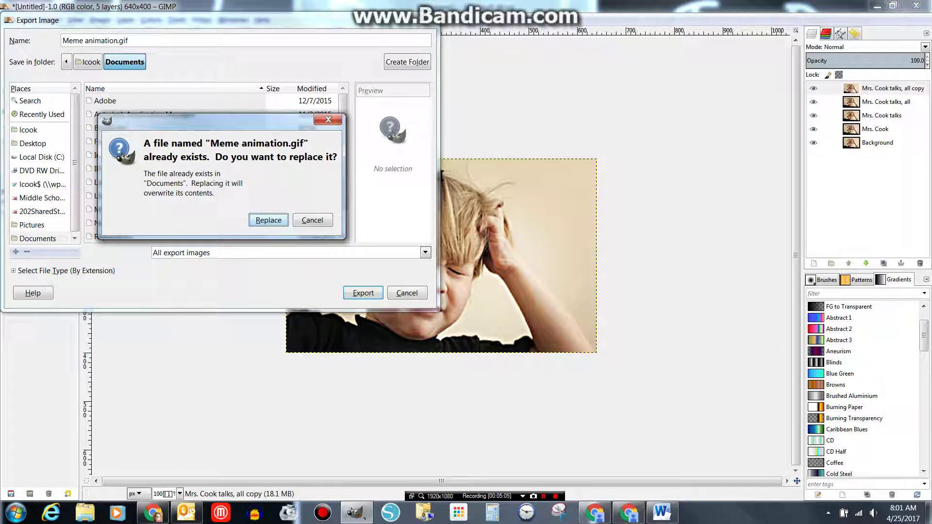
pyautogui.click(312, 220)
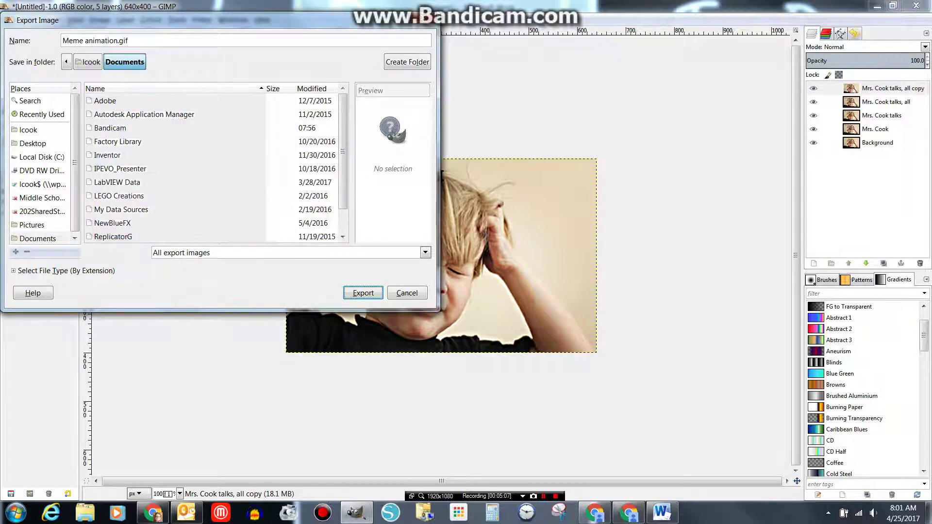
# Step: Change the file name to 'Meme animation.2.gif' in Documents, dismissing autocomplete suggestions
pyautogui.doubleClick(109, 41)
pyautogui.click(119, 40)
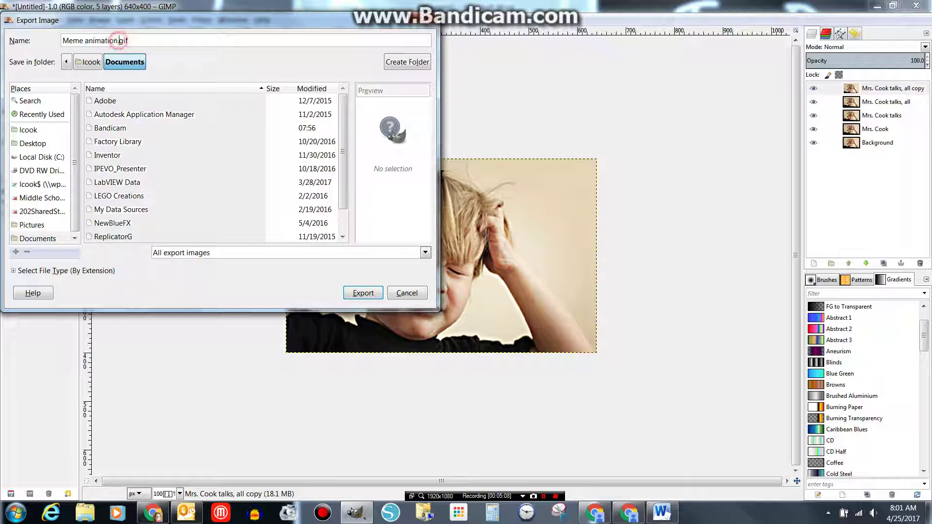
pyautogui.write('2')
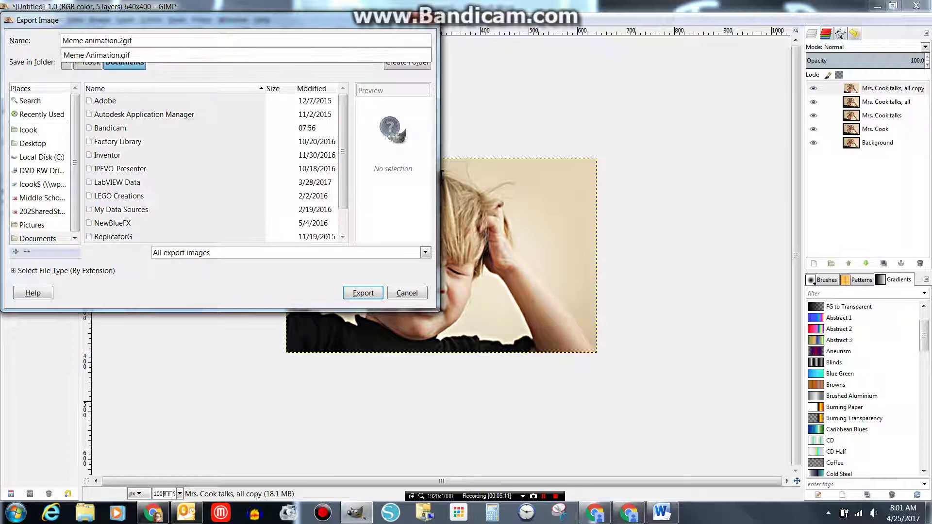
pyautogui.click(218, 66)
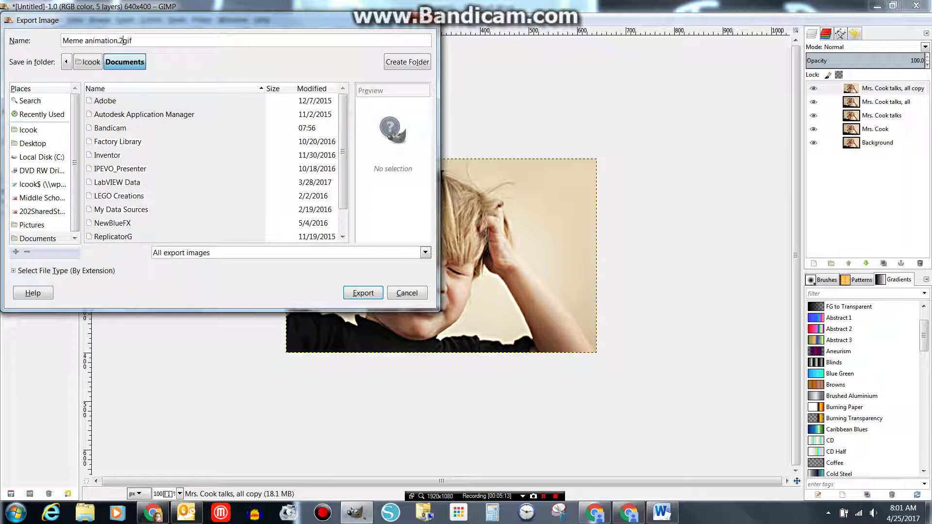
pyautogui.write('.')
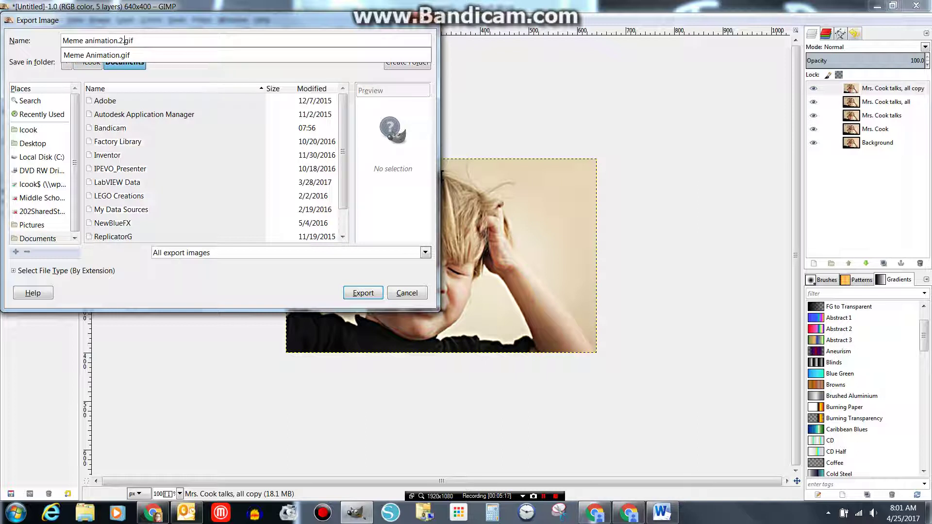
pyautogui.click(356, 292)
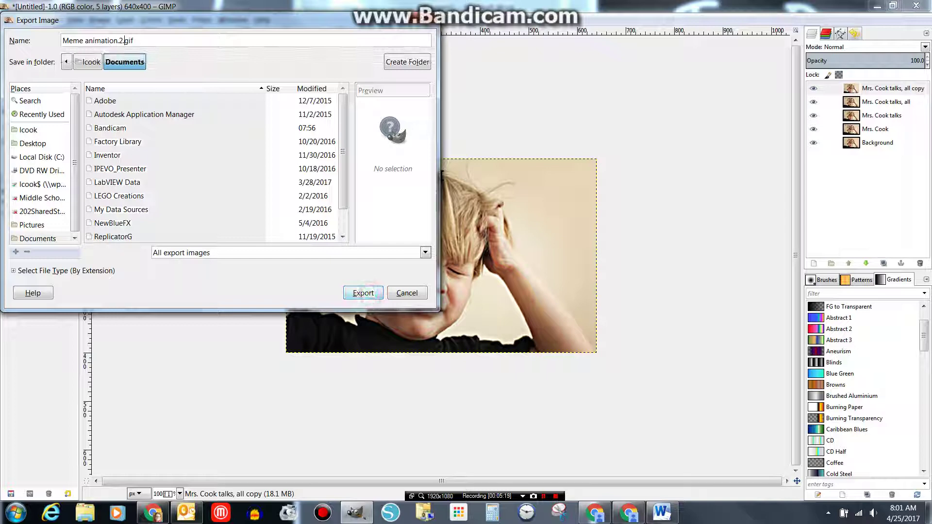
# Step: Export Meme animation.2.gif as an animation looping forever with an 850 ms frame delay
pyautogui.click(354, 291)
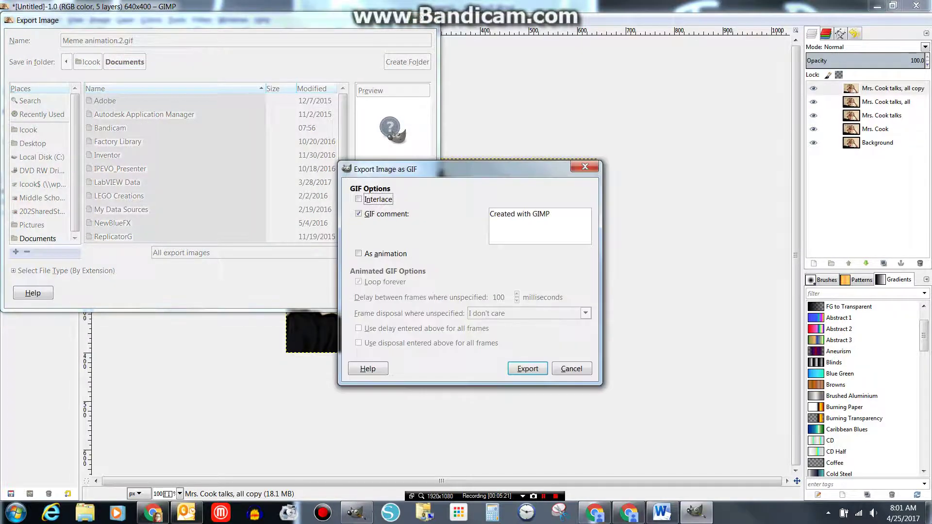
pyautogui.click(359, 253)
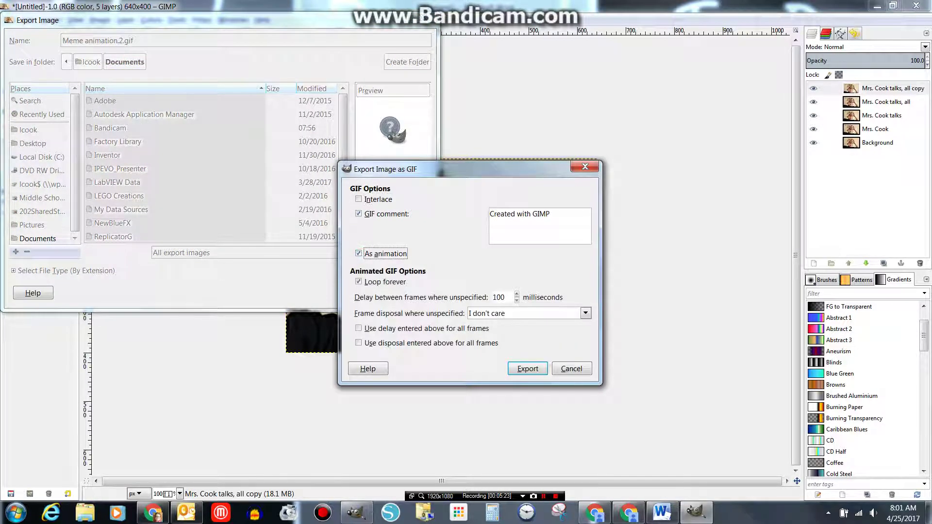
pyautogui.doubleClick(498, 297)
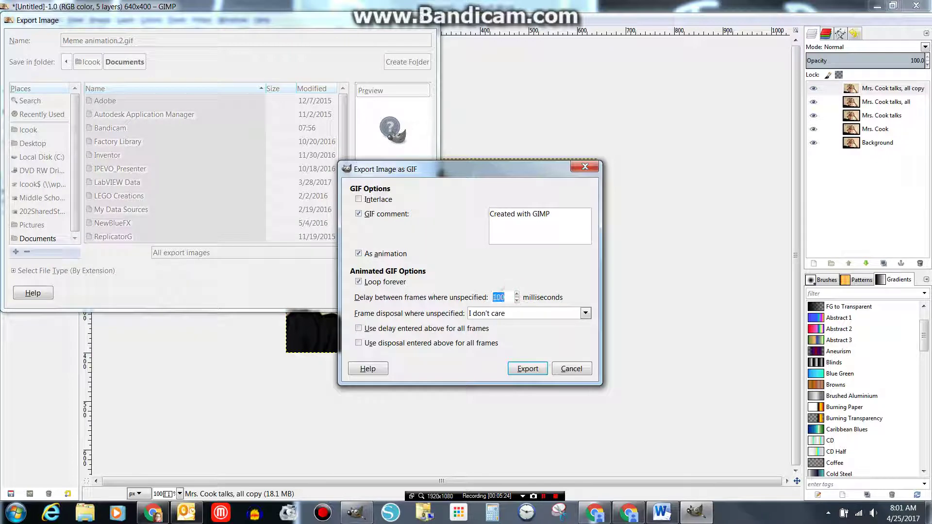
pyautogui.write('850')
pyautogui.click(528, 369)
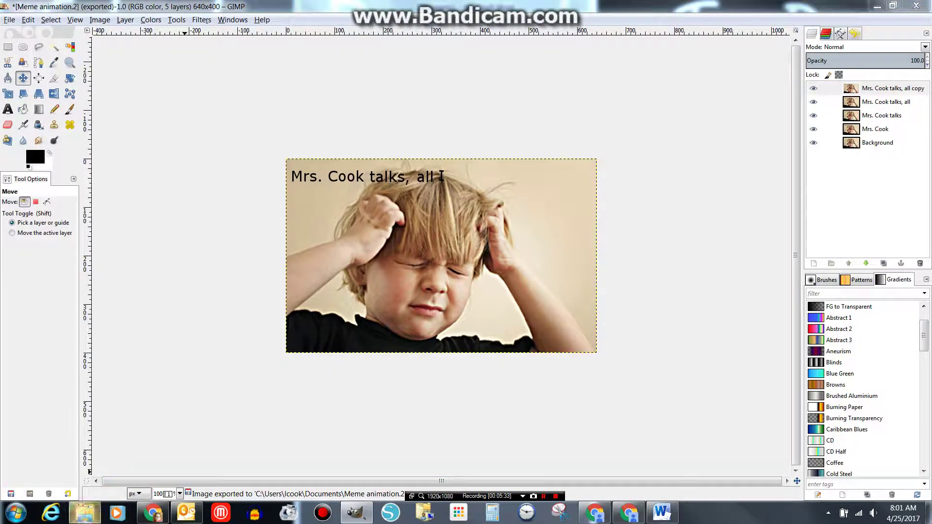
# Step: In Windows Explorer, browse Computer to the Tech classes folder on the H: drive
pyautogui.click(84, 512)
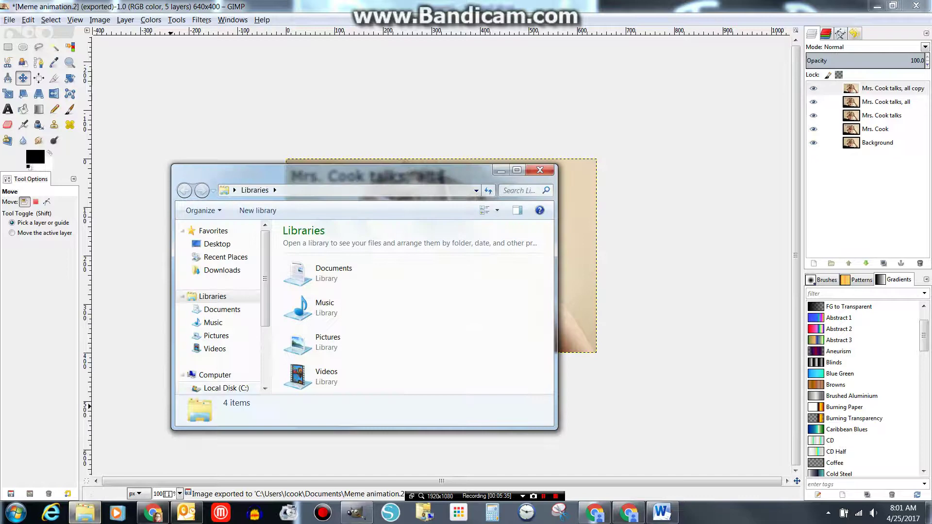
pyautogui.click(214, 375)
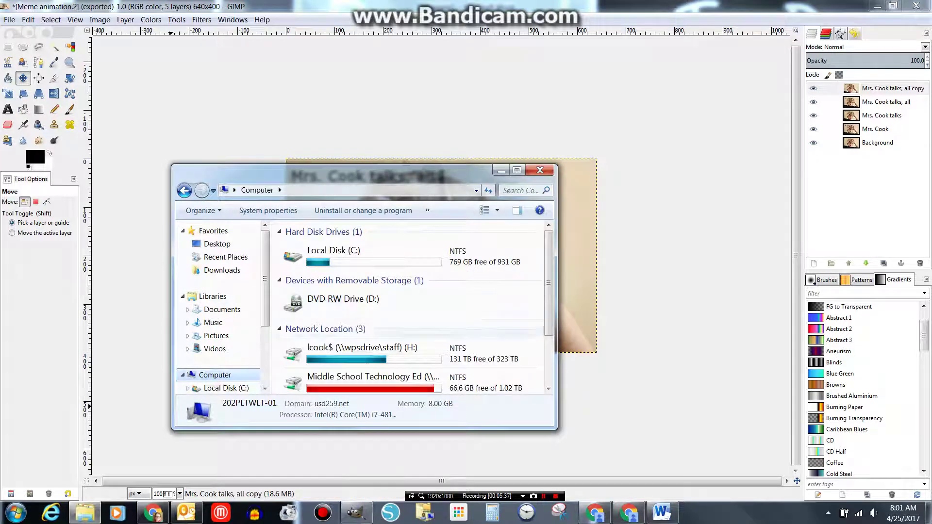
pyautogui.click(346, 351)
pyautogui.press('Return')
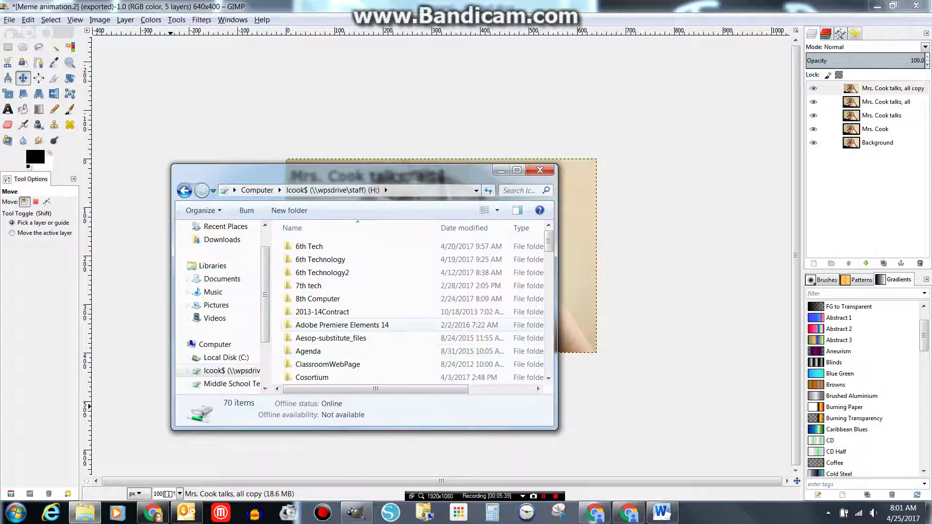
pyautogui.scroll(-15, 412, 308)
pyautogui.doubleClick(317, 325)
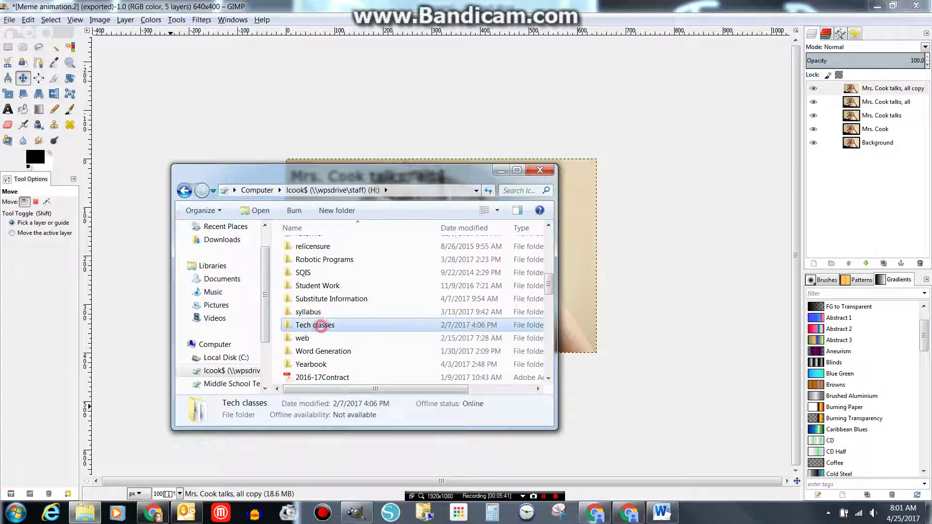
pyautogui.scroll(-2, 320, 318)
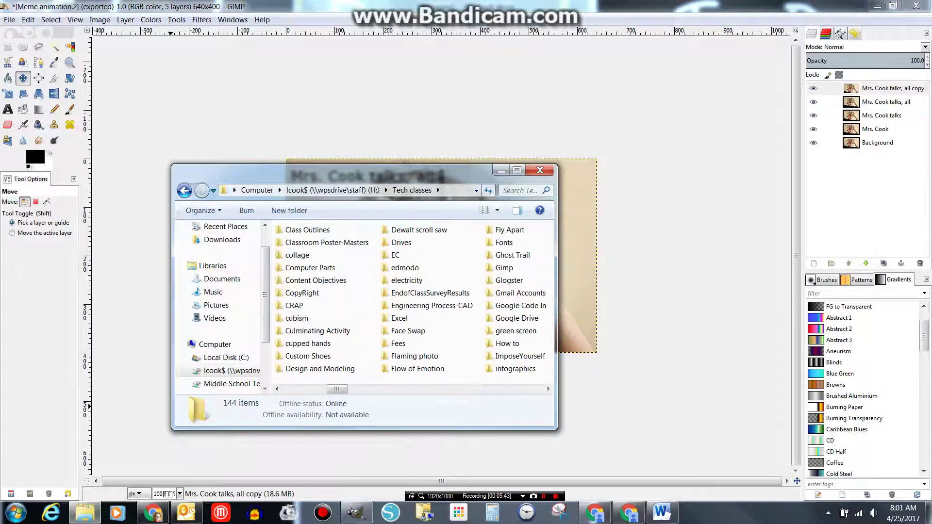
pyautogui.scroll(-3, 322, 318)
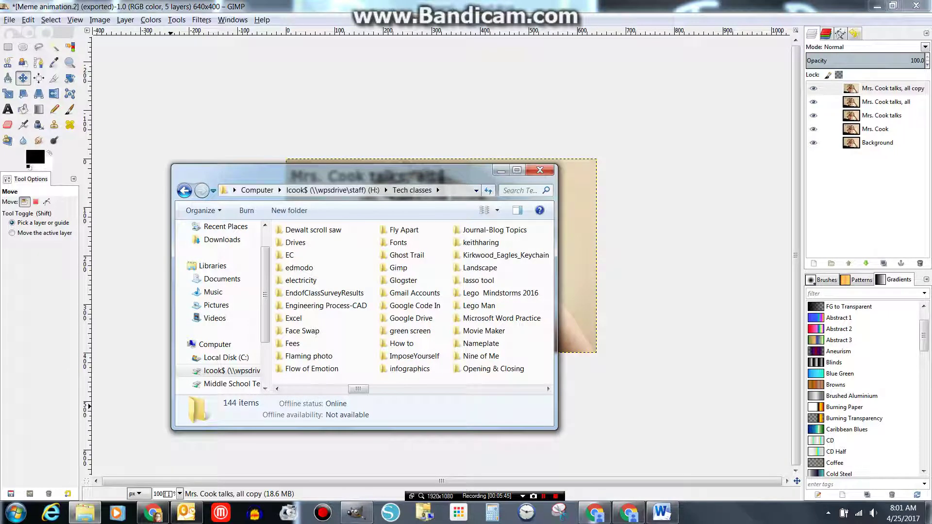
pyautogui.scroll(-1, 323, 317)
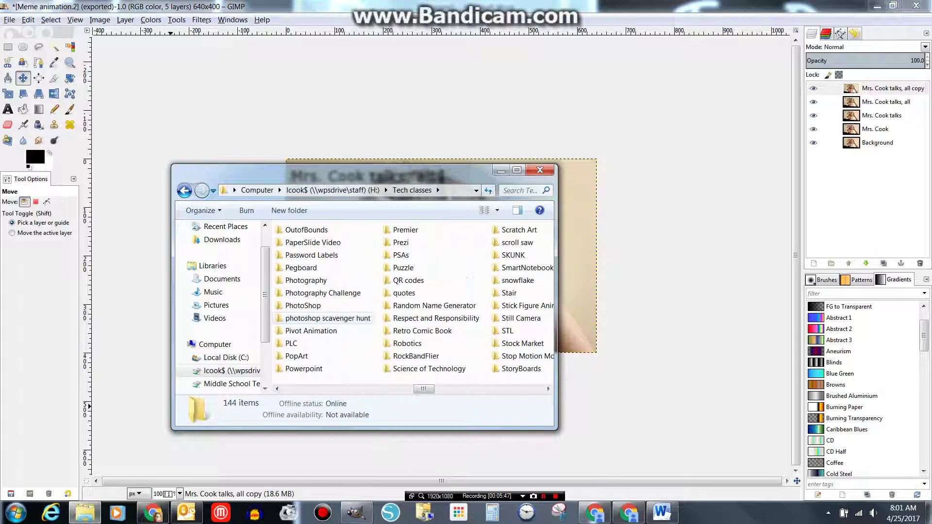
pyautogui.scroll(-1, 322, 318)
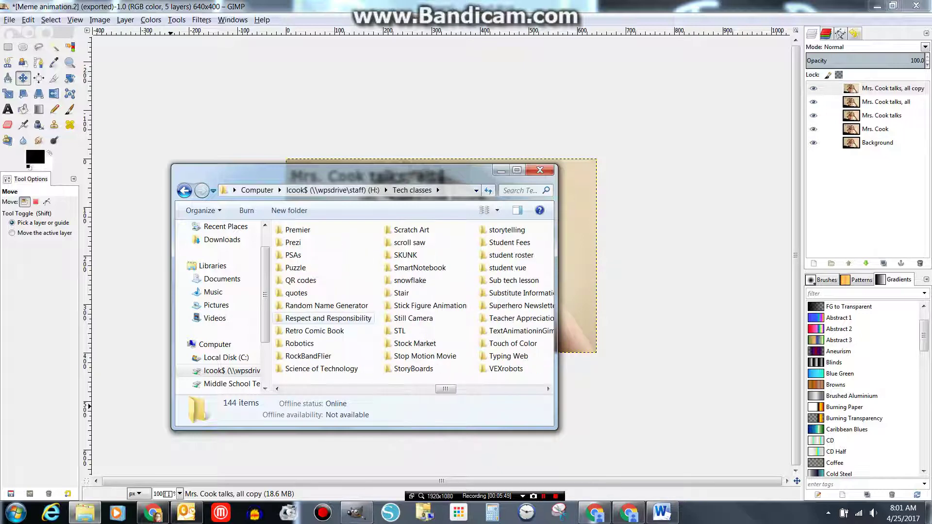
# Step: Open the TextAnimationinGimp folder, then select Meme animation.2.gif in the Documents library
pyautogui.click(519, 330)
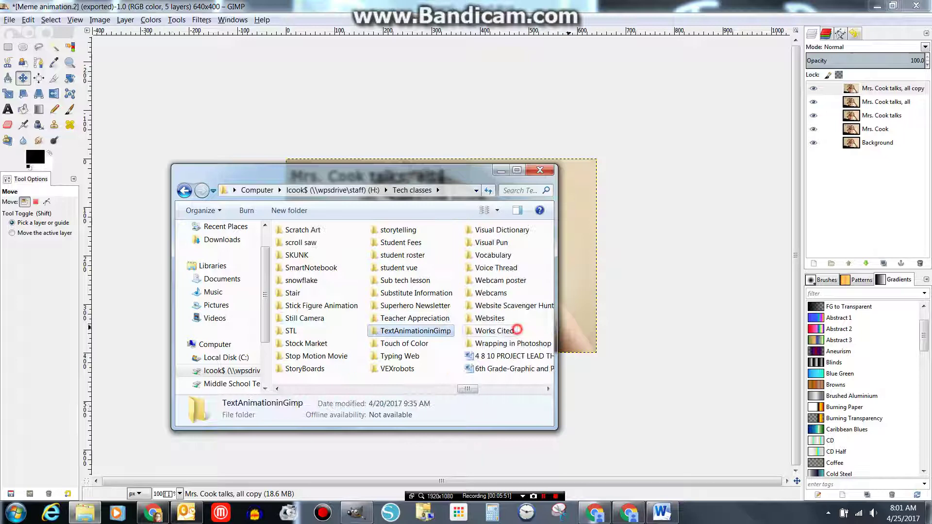
pyautogui.press('Right')
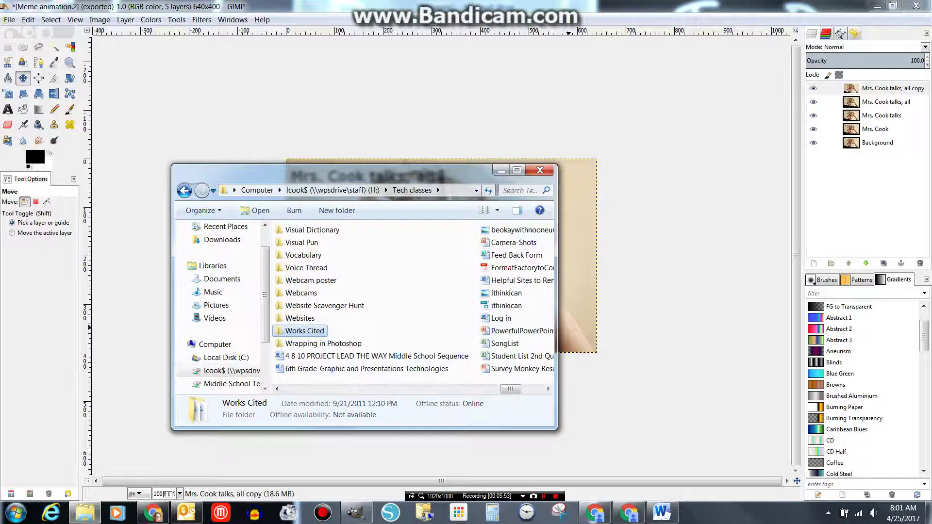
pyautogui.click(516, 169)
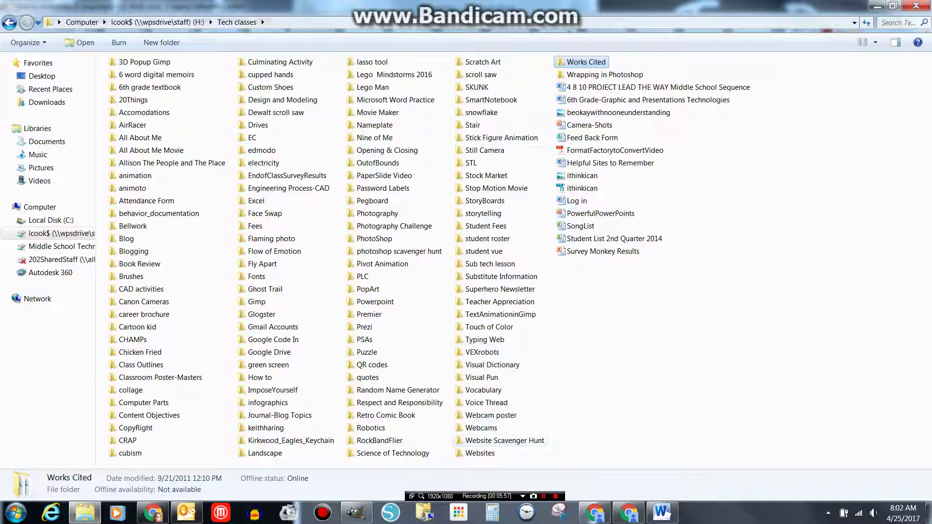
pyautogui.doubleClick(485, 314)
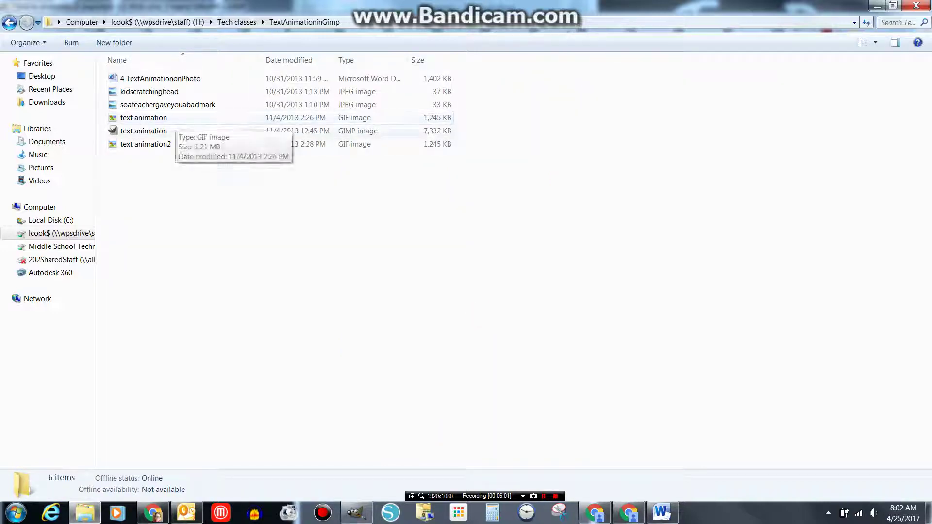
pyautogui.click(46, 142)
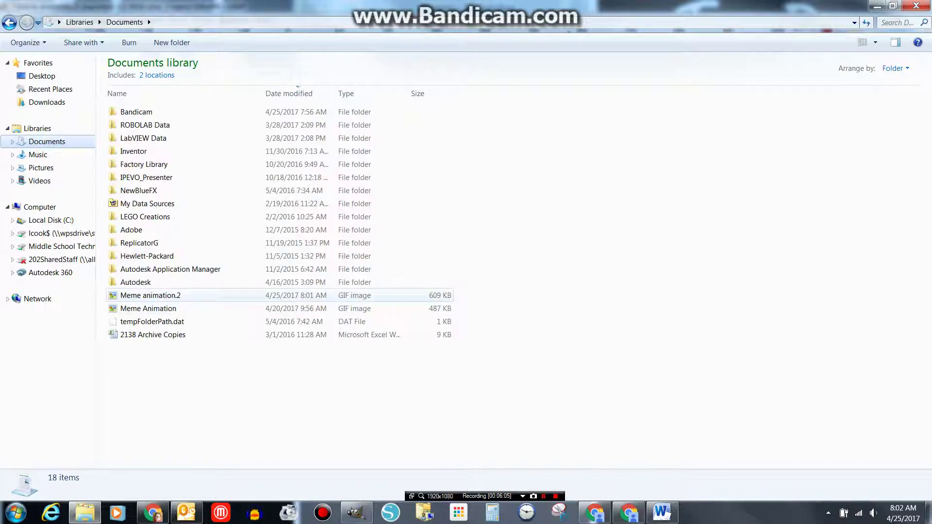
pyautogui.click(176, 295)
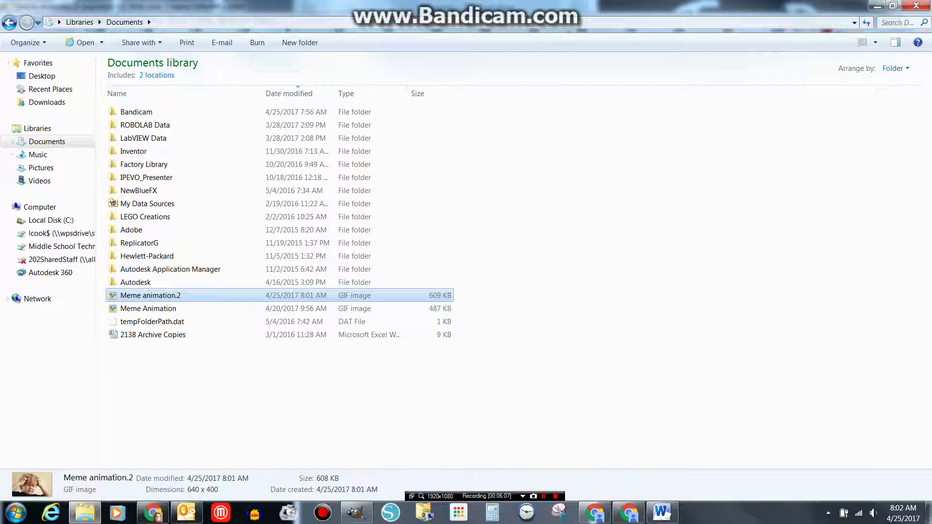